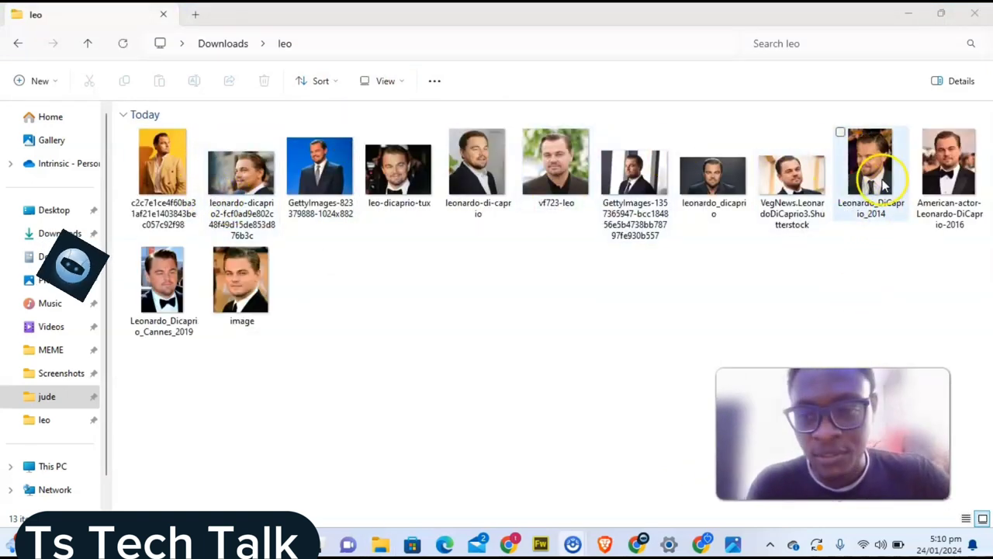
Step: Open Leonardo_DiCaprio_2014 from the leo folder and look through the other reference photos of the same actor
{"action": "left_click", "coordinate": [883, 178]}
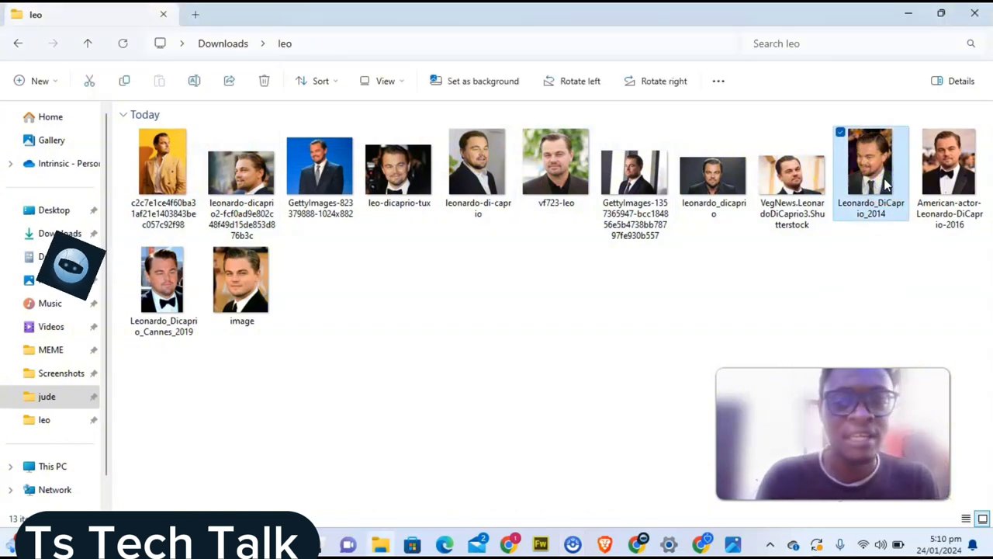
{"action": "double_click", "coordinate": [884, 180]}
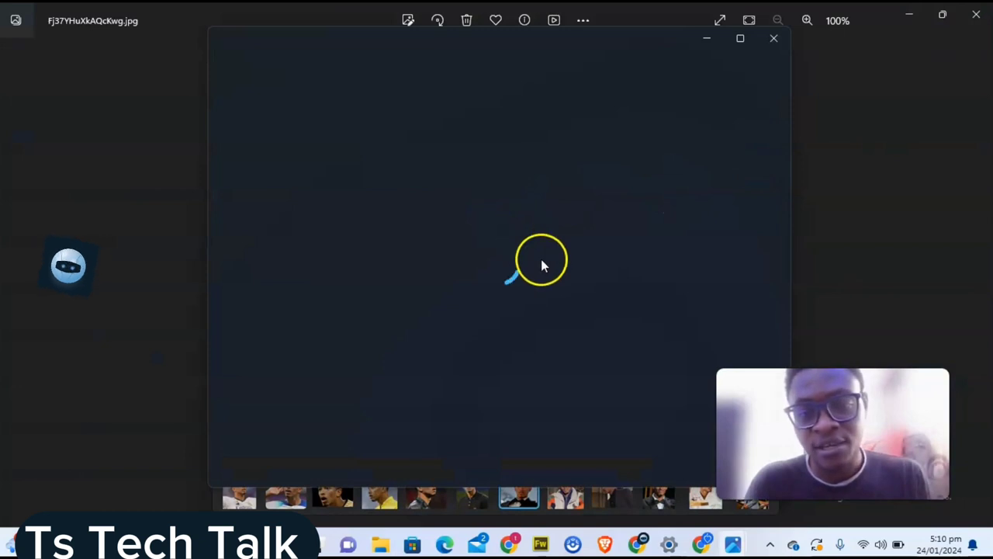
{"action": "mouse_move", "coordinate": [472, 390]}
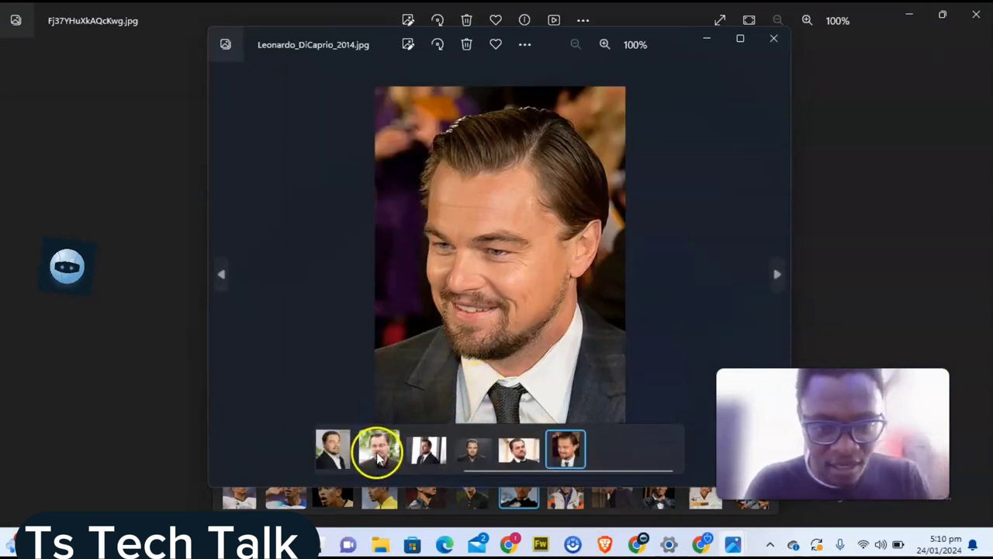
{"action": "left_click", "coordinate": [379, 458]}
{"action": "left_click", "coordinate": [332, 454]}
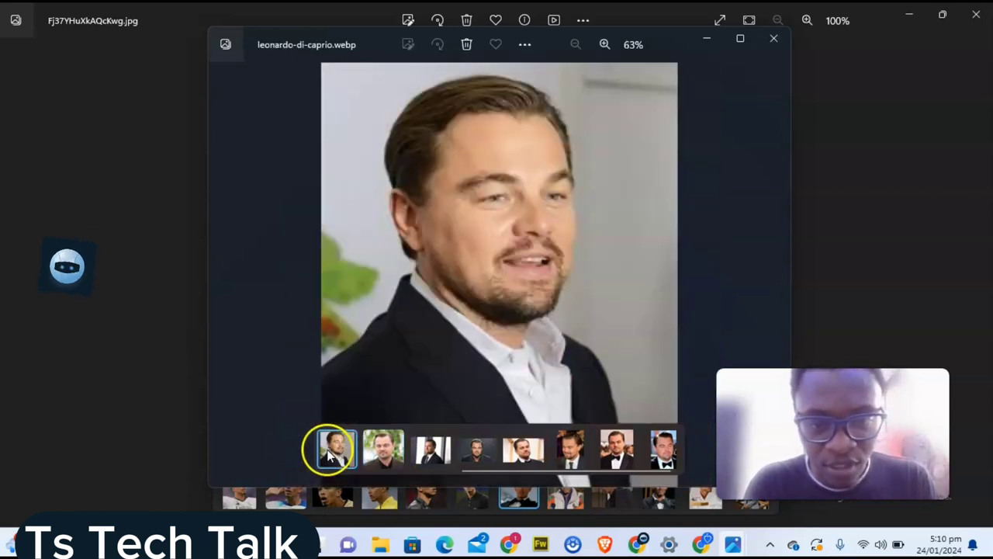
{"action": "left_click", "coordinate": [569, 457]}
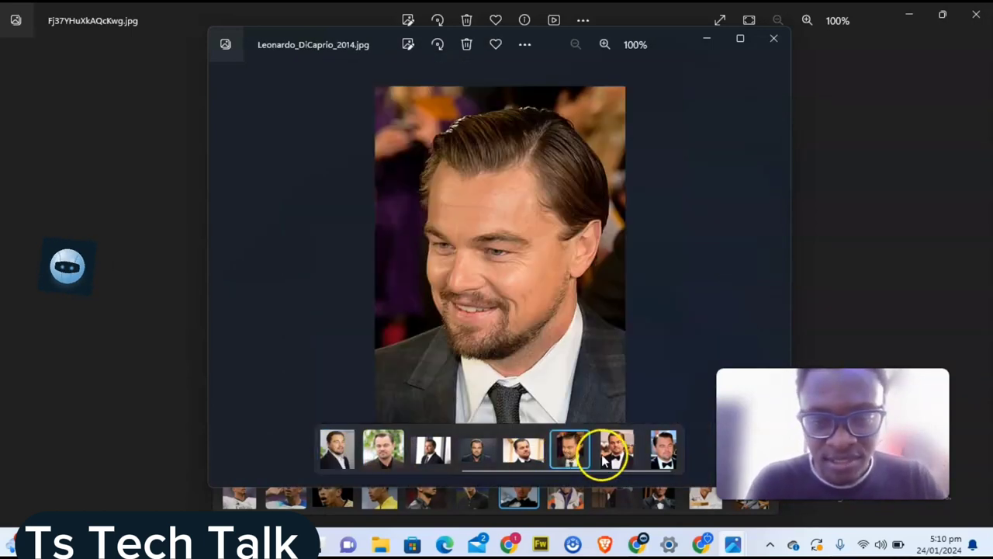
{"action": "left_click", "coordinate": [607, 457]}
{"action": "left_click", "coordinate": [652, 455]}
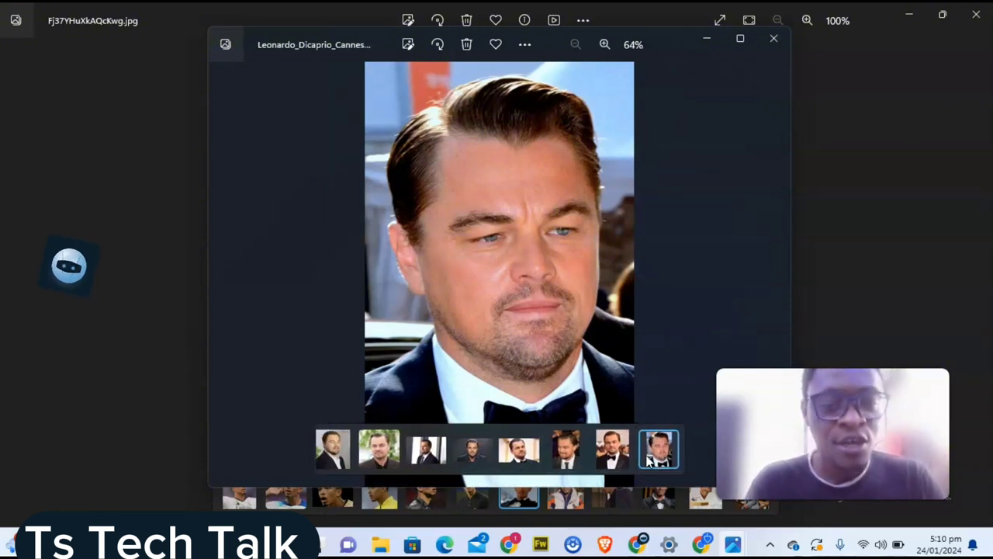
{"action": "left_click", "coordinate": [611, 457]}
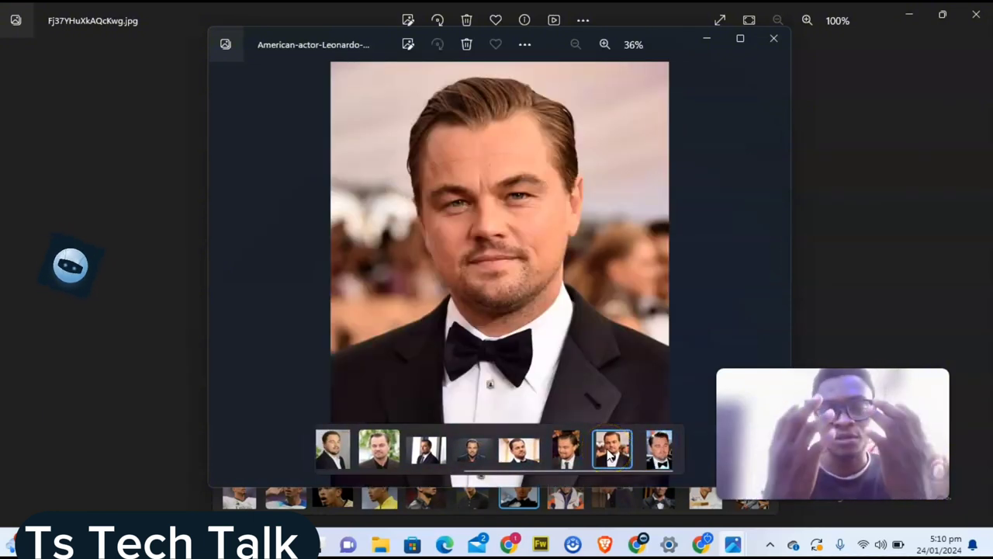
{"action": "left_click", "coordinate": [656, 455]}
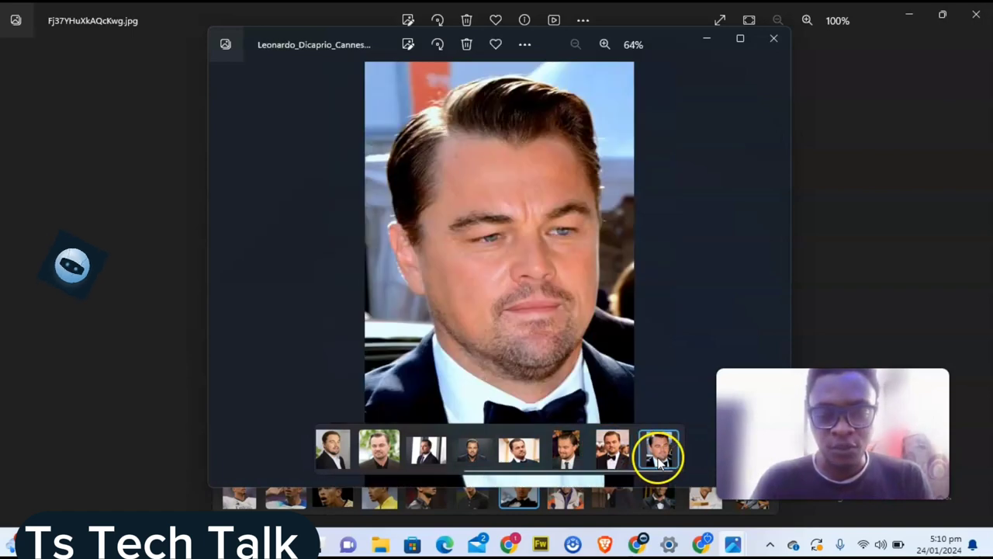
{"action": "left_click", "coordinate": [565, 455]}
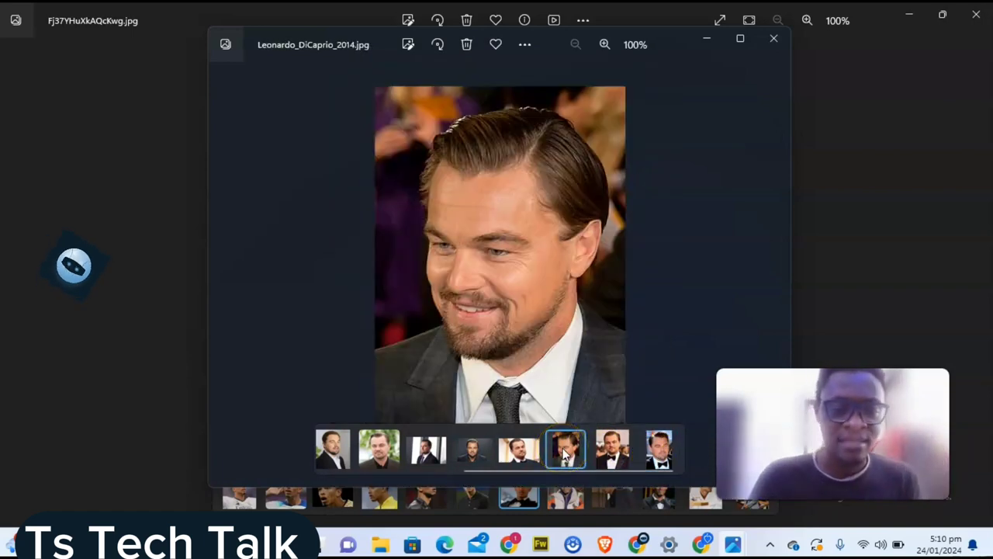
{"action": "left_click", "coordinate": [517, 453]}
{"action": "left_click", "coordinate": [471, 458]}
{"action": "left_click", "coordinate": [423, 450]}
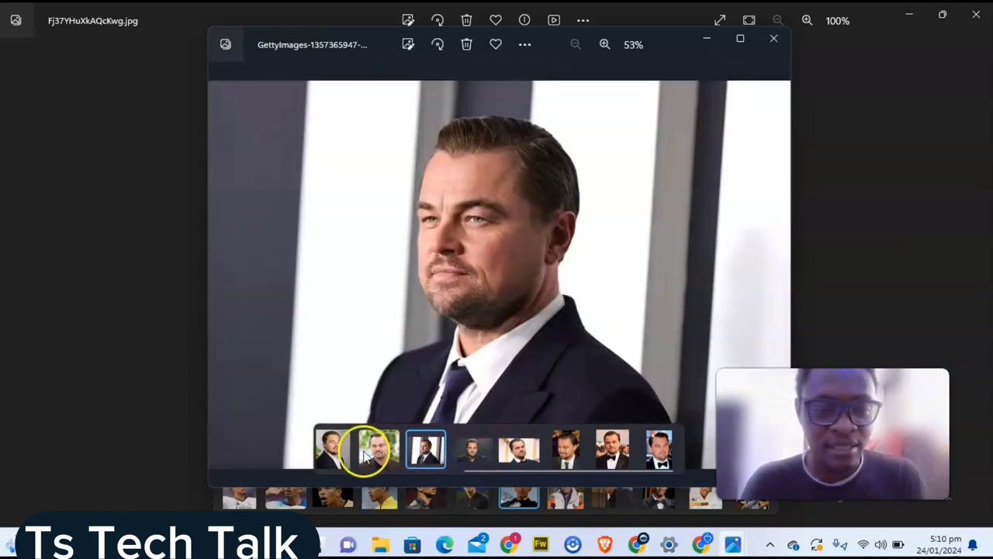
{"action": "left_click", "coordinate": [371, 454]}
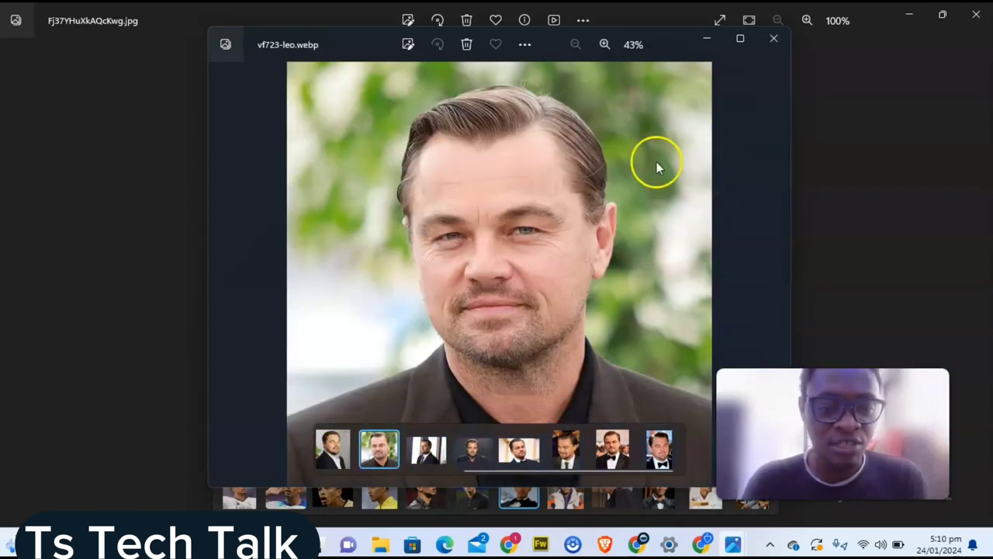
{"action": "left_click", "coordinate": [707, 39]}
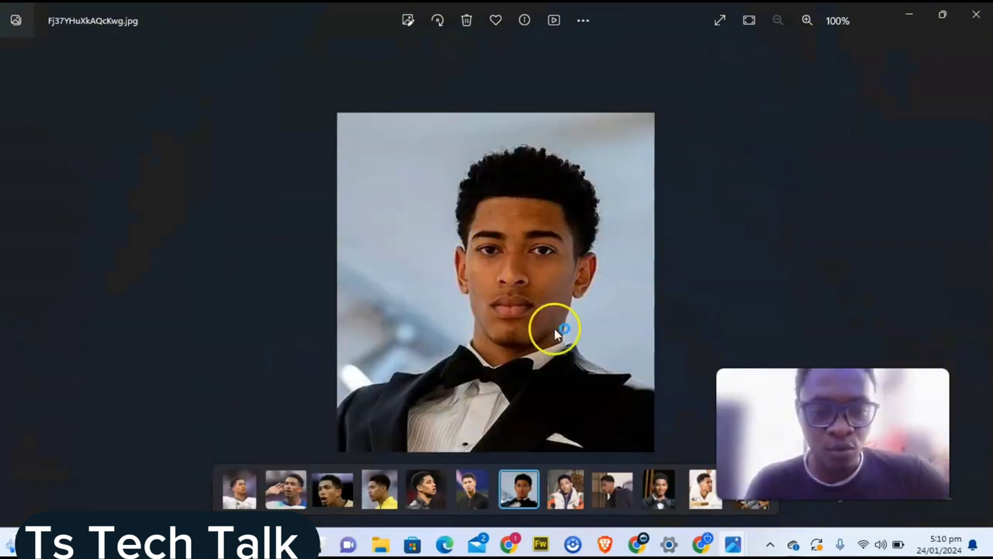
Step: Look at the yellow-jacket profile photo and GOAL_-_Blank_WEB_-_Facebook_(1).jpg in the other open photo set
{"action": "left_click", "coordinate": [386, 490]}
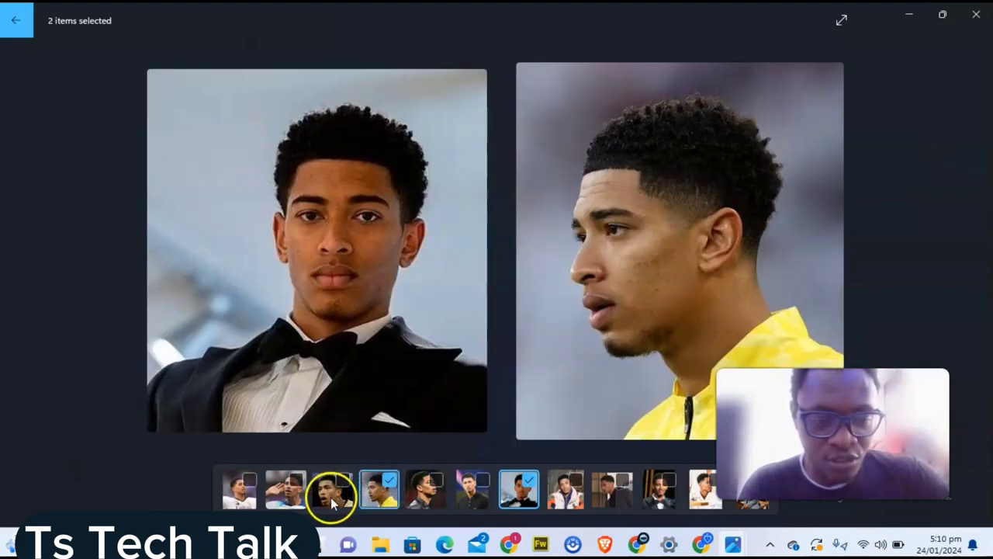
{"action": "left_click", "coordinate": [389, 478]}
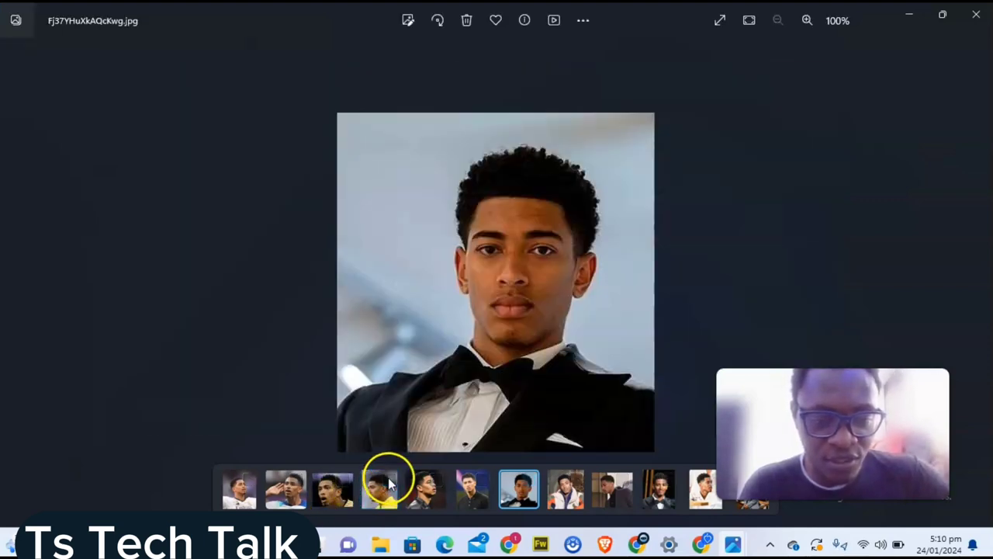
{"action": "left_click", "coordinate": [342, 500]}
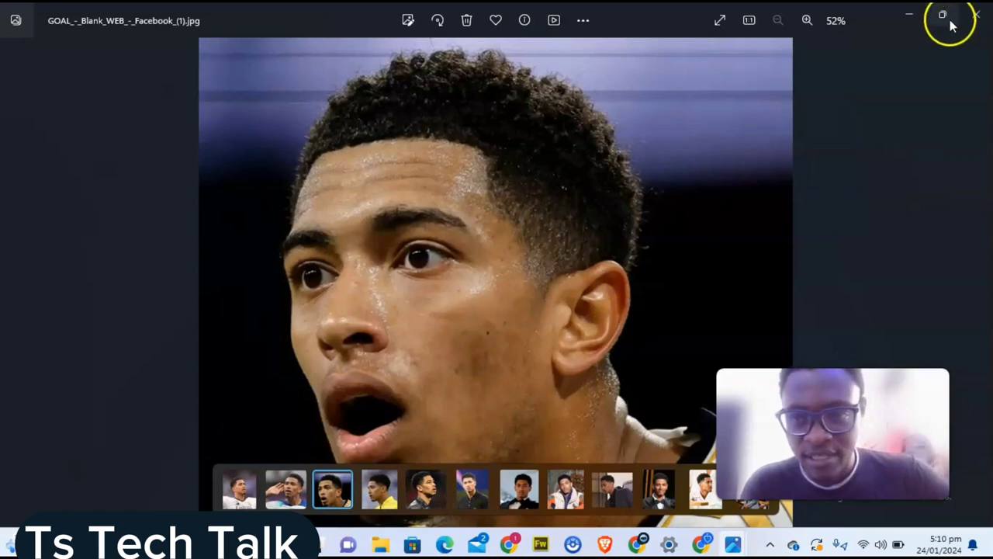
{"action": "left_click", "coordinate": [911, 14]}
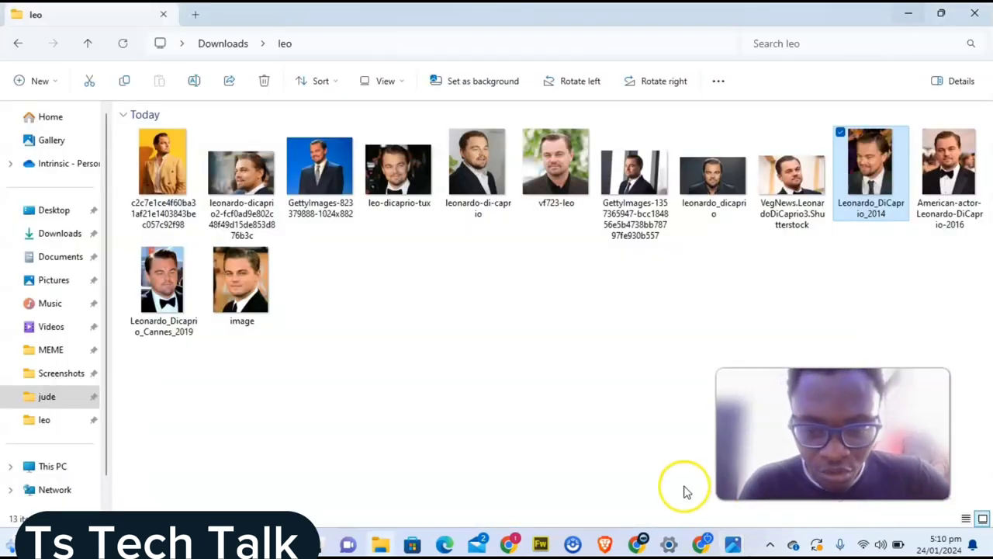
Step: Switch to the Artflow creations page in the browser and look through the gallery of generated character images
{"action": "mouse_move", "coordinate": [701, 544]}
{"action": "left_click", "coordinate": [666, 462]}
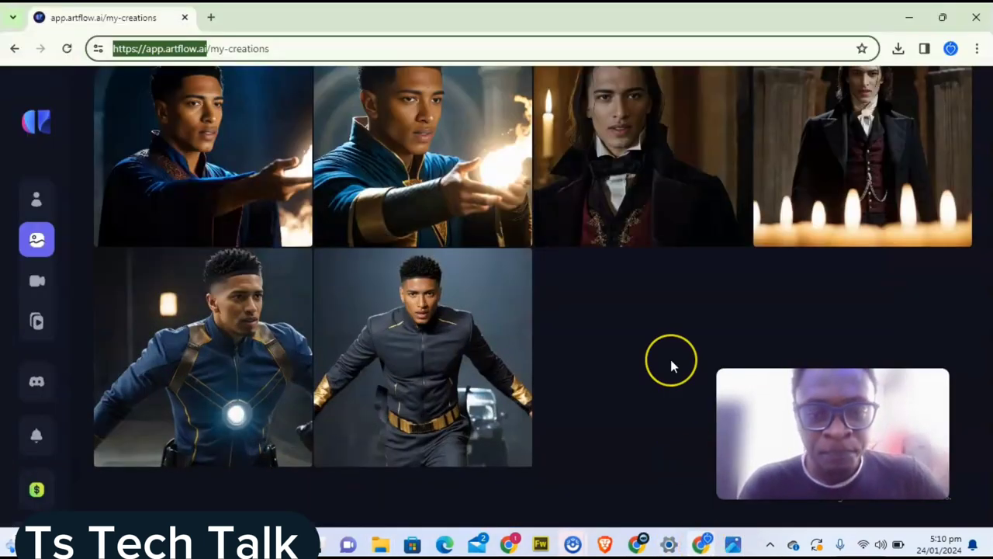
{"action": "scroll", "coordinate": [671, 360], "scroll_direction": "up", "scroll_amount": 3}
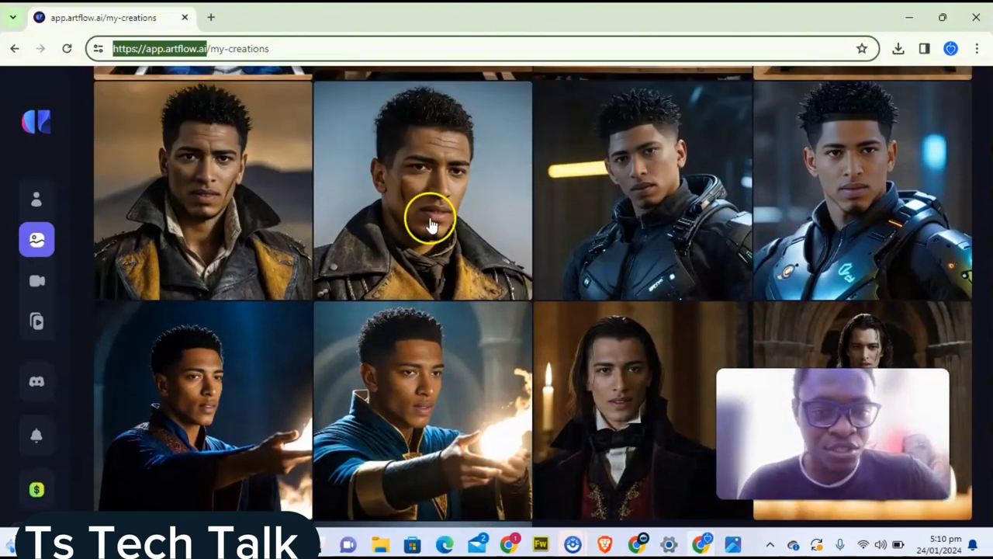
{"action": "scroll", "coordinate": [450, 144], "scroll_direction": "up", "scroll_amount": 3}
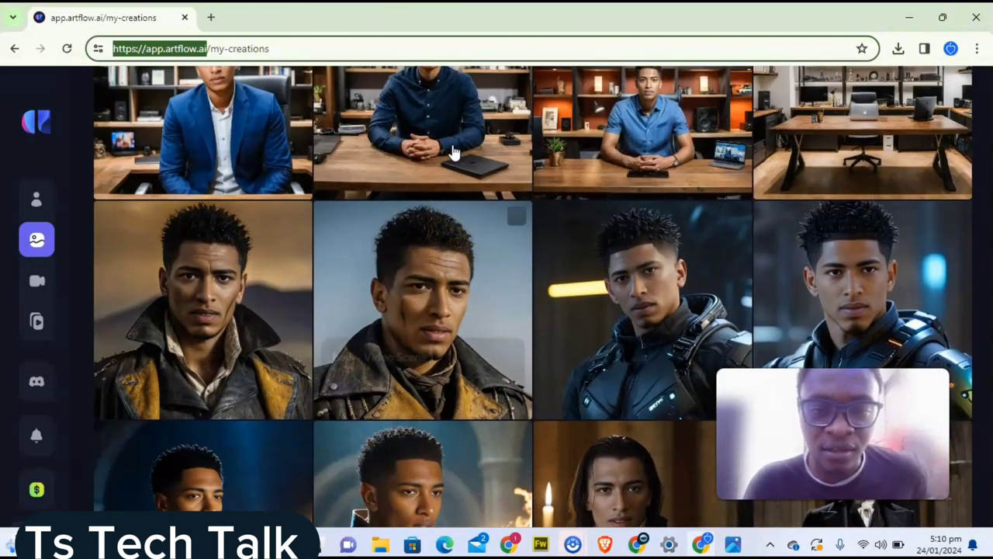
{"action": "scroll", "coordinate": [454, 152], "scroll_direction": "up", "scroll_amount": 3}
{"action": "scroll", "coordinate": [454, 151], "scroll_direction": "up", "scroll_amount": 6}
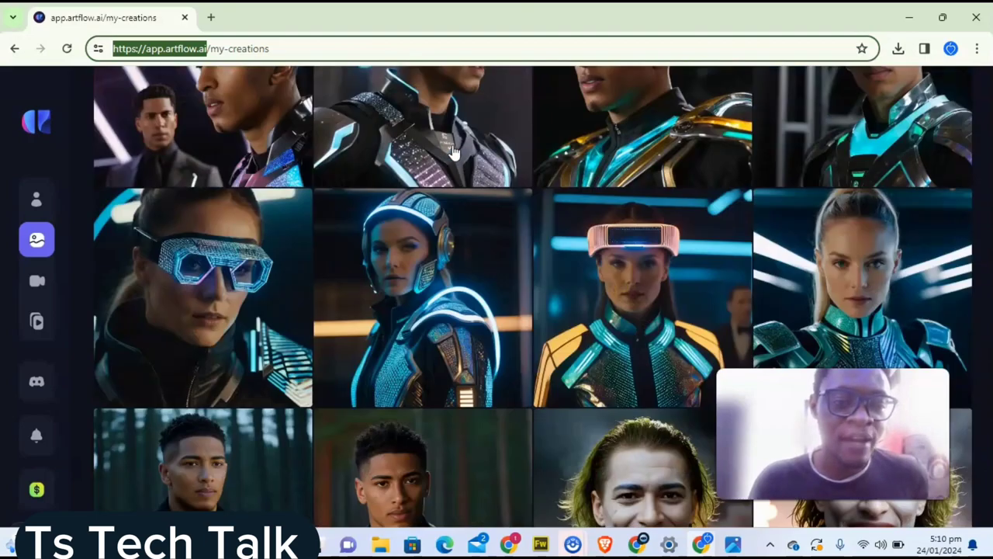
{"action": "scroll", "coordinate": [454, 151], "scroll_direction": "up", "scroll_amount": 15}
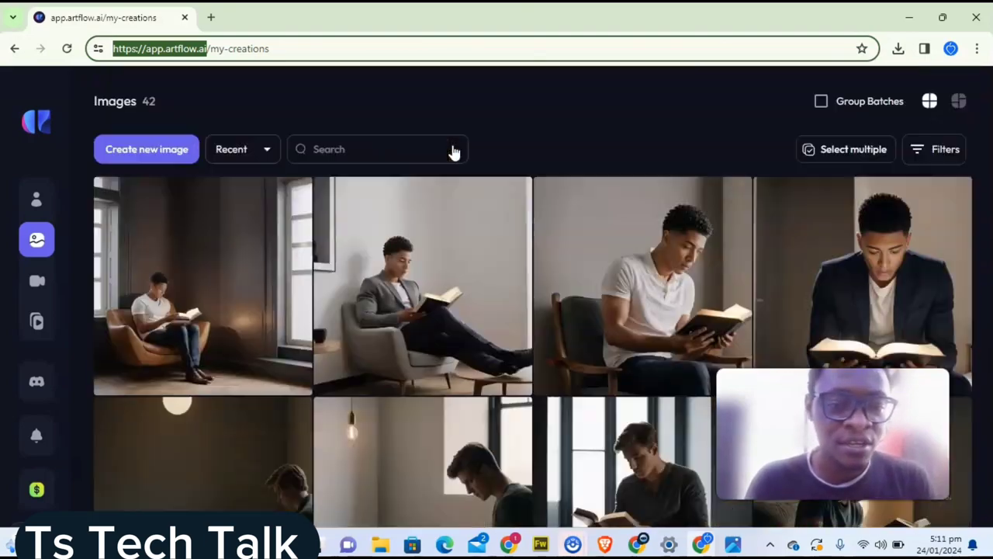
{"action": "scroll", "coordinate": [454, 151], "scroll_direction": "up", "scroll_amount": 3}
{"action": "scroll", "coordinate": [455, 376], "scroll_direction": "down", "scroll_amount": 6}
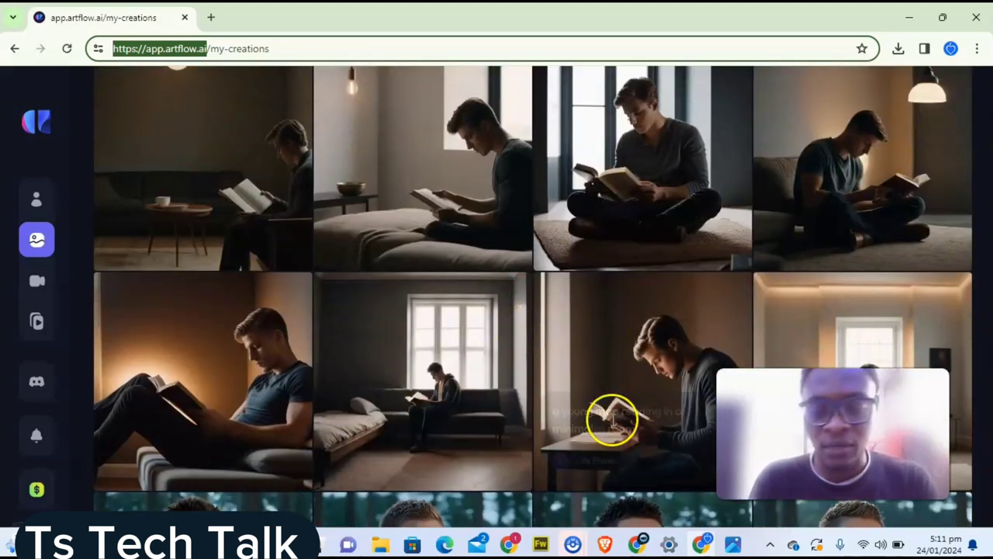
{"action": "left_click", "coordinate": [644, 544]}
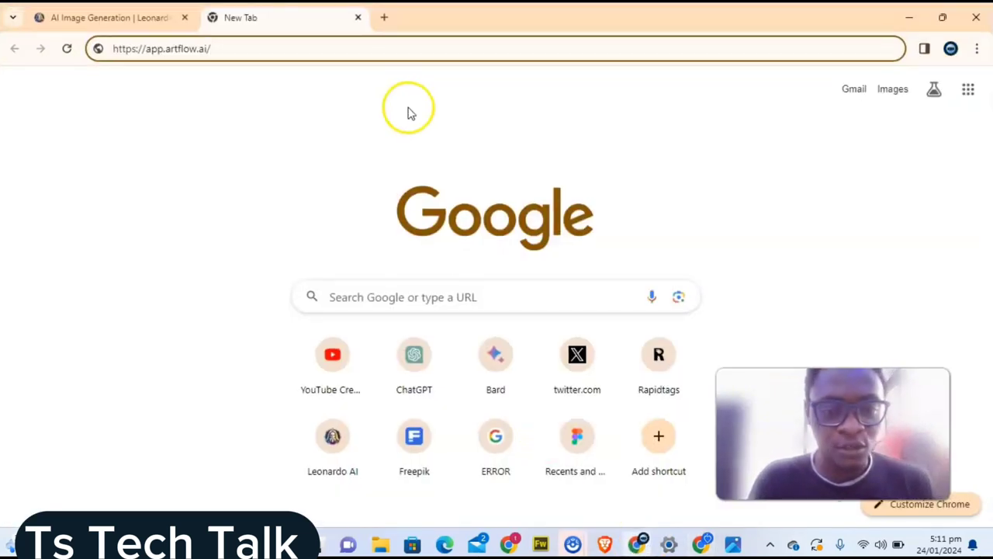
{"action": "left_click", "coordinate": [148, 19]}
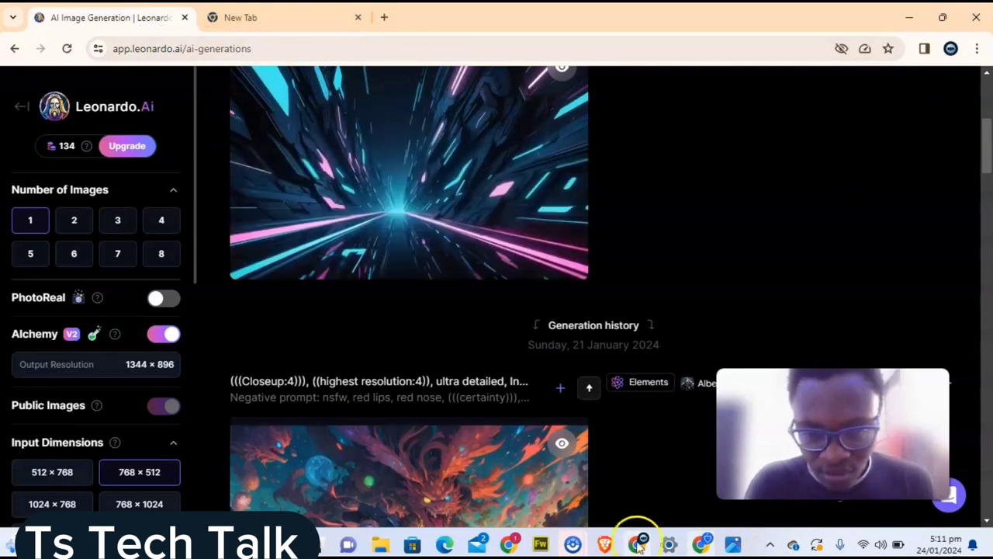
{"action": "mouse_move", "coordinate": [696, 545]}
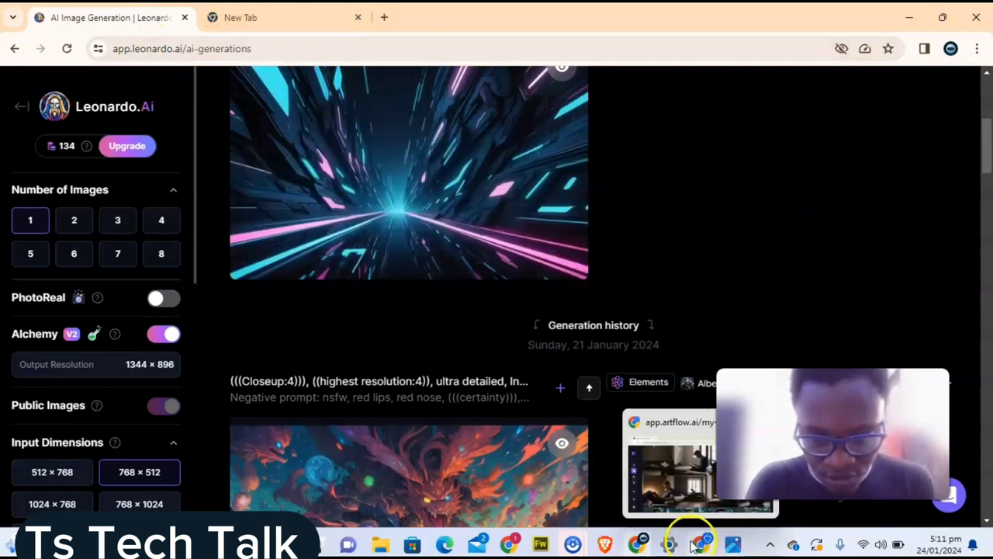
Step: Switch to the browser window with the other Artflow creations page and start a new image in the image studio
{"action": "left_click", "coordinate": [509, 546]}
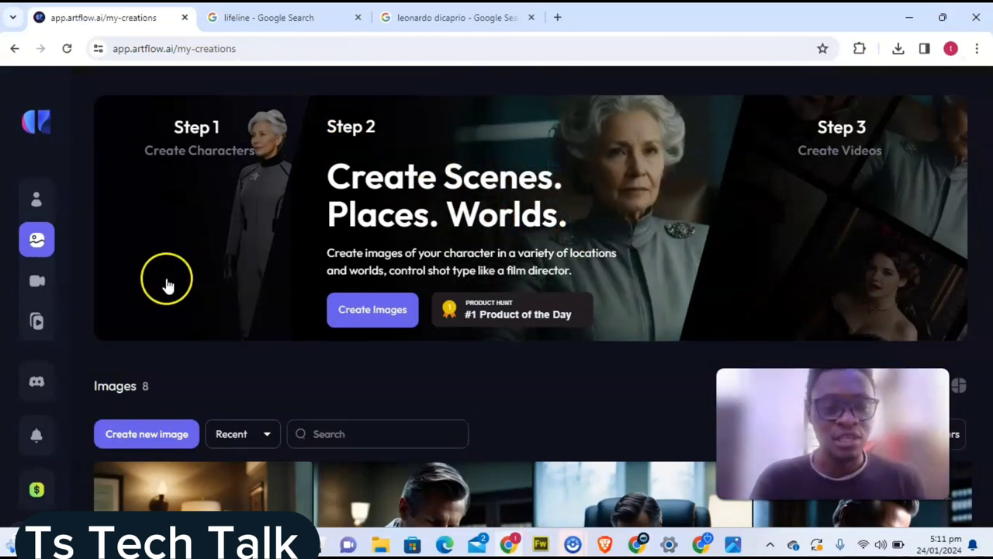
{"action": "left_click", "coordinate": [160, 432]}
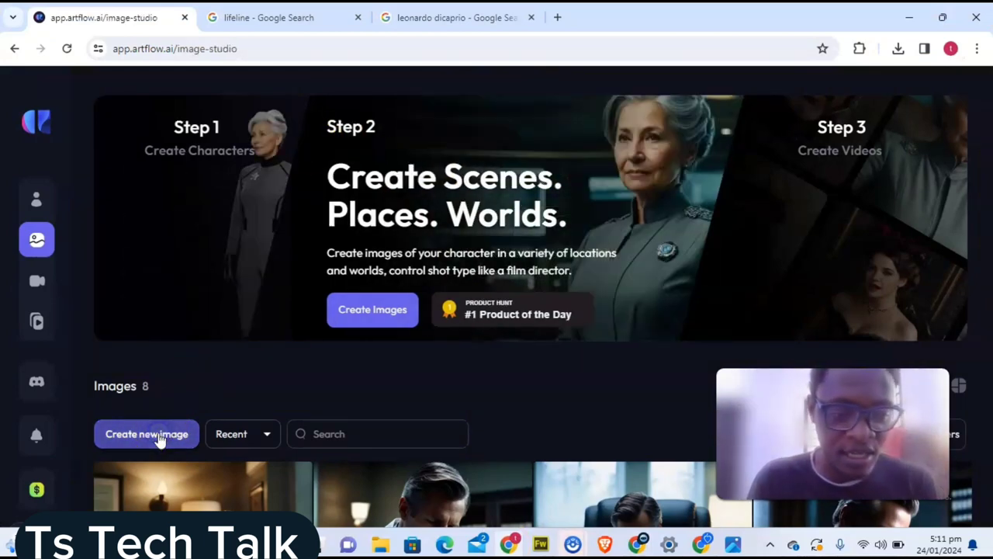
{"action": "left_click", "coordinate": [353, 322]}
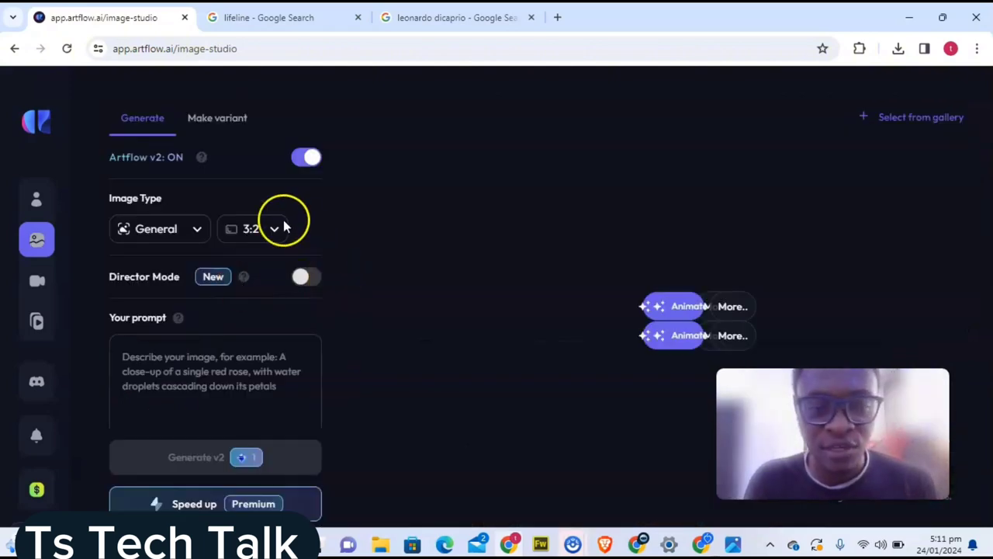
Step: Examine the available image types and aspect ratios and the explanation of Director Mode
{"action": "mouse_move", "coordinate": [7, 196]}
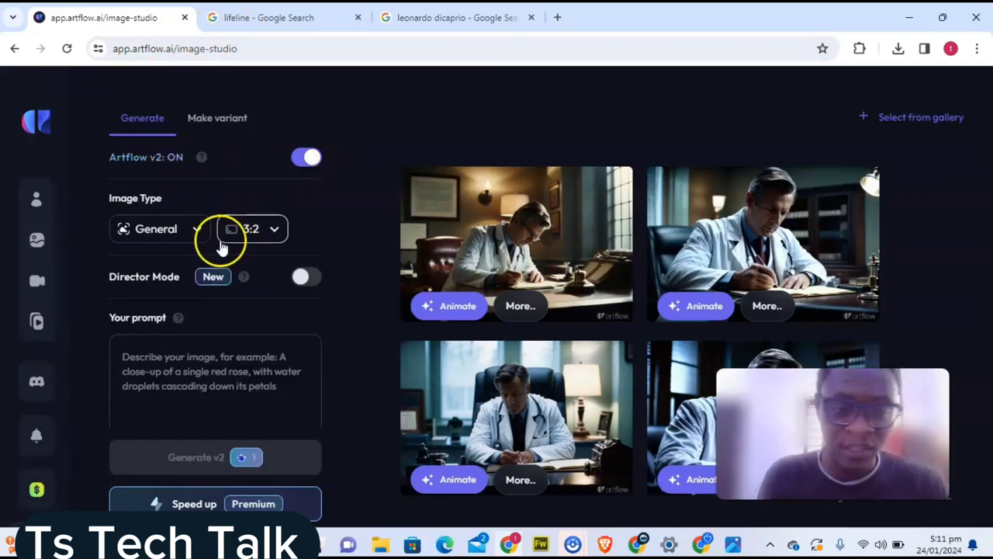
{"action": "left_click", "coordinate": [159, 230]}
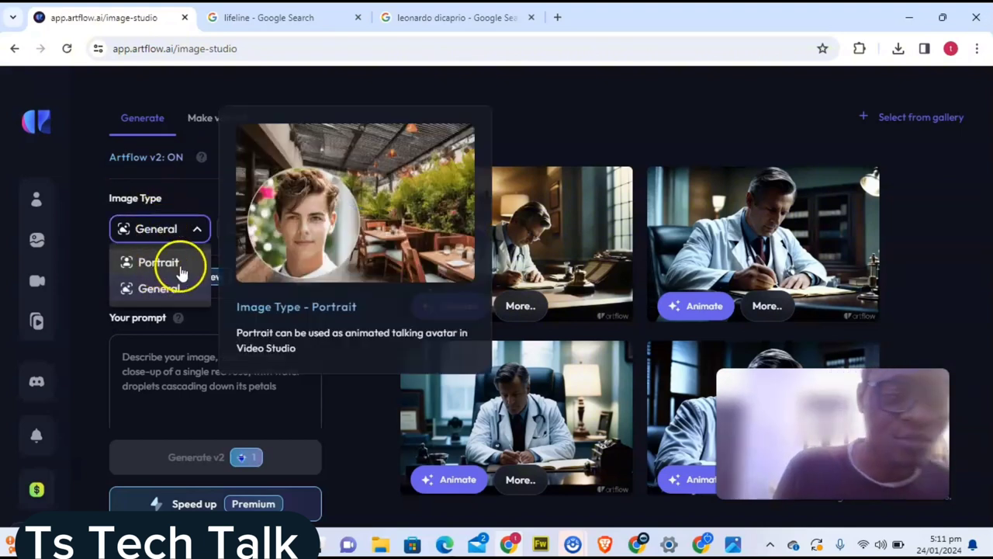
{"action": "left_click", "coordinate": [251, 224]}
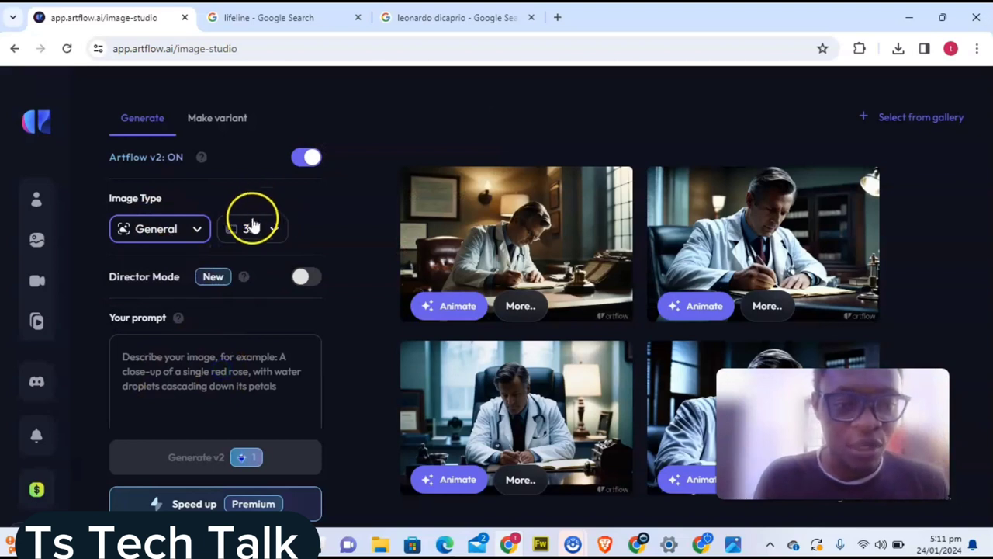
{"action": "left_click", "coordinate": [242, 229]}
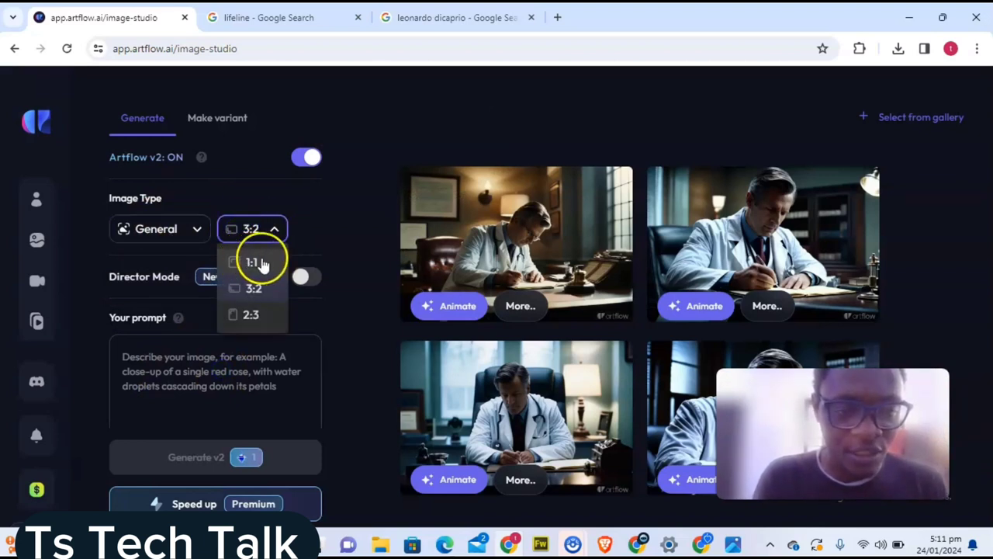
{"action": "left_click", "coordinate": [189, 361]}
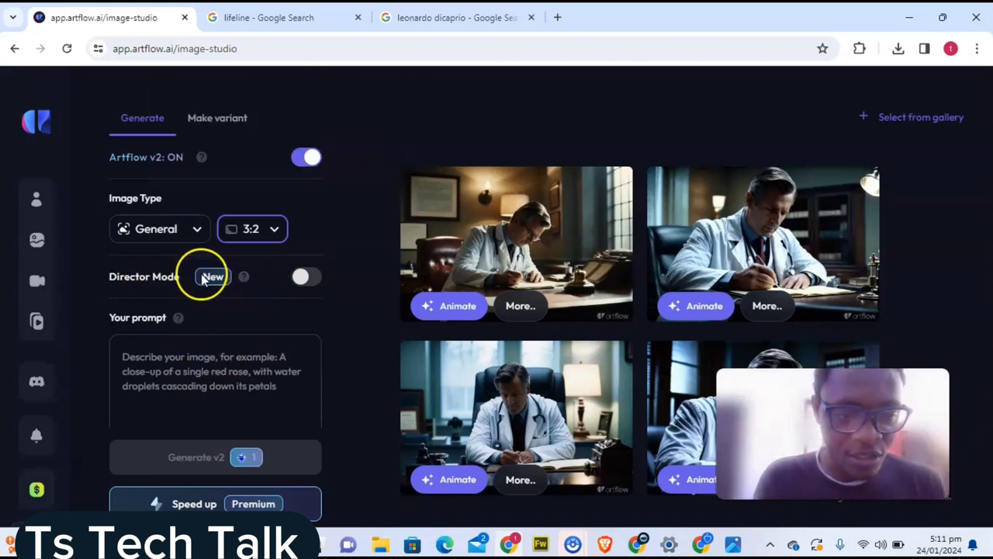
{"action": "mouse_move", "coordinate": [245, 279]}
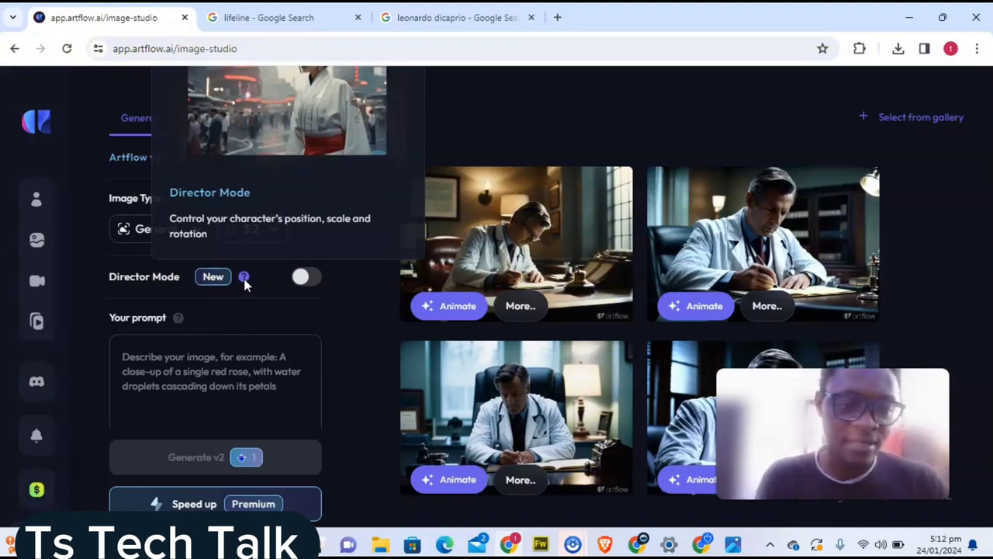
Step: Generate images in the image studio from the prompt "a teacher teaching on the white"
{"action": "left_click", "coordinate": [239, 358]}
{"action": "left_click", "coordinate": [222, 388]}
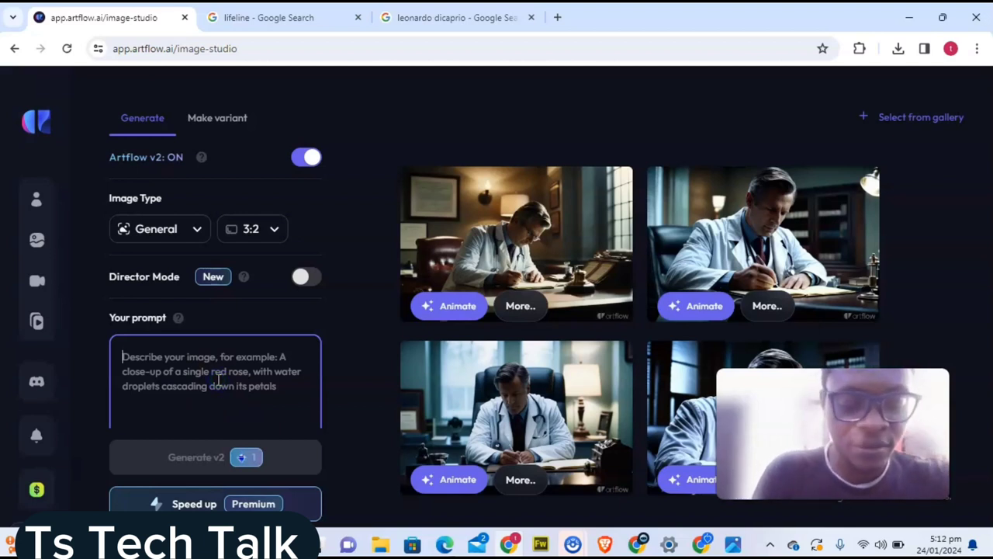
{"action": "type", "text": "a teacher teaching on the white"}
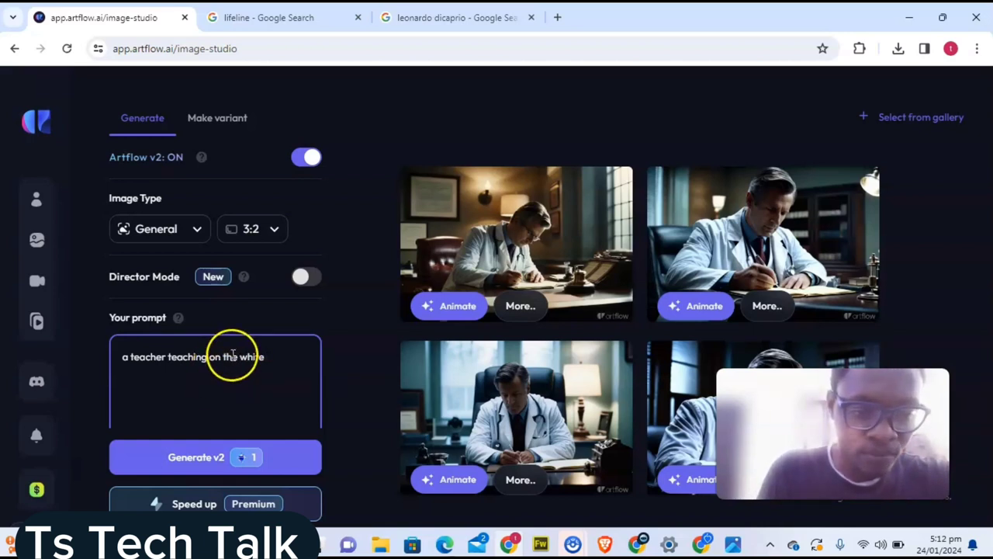
{"action": "left_click", "coordinate": [263, 458]}
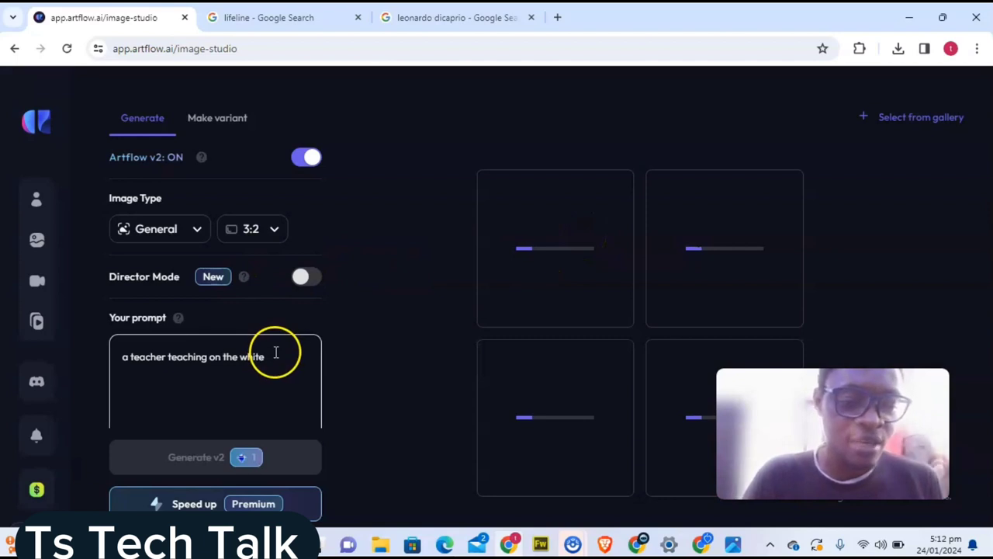
Step: Look through the consistent face, consistent full body, exclusion and style options, and the generated whiteboard teacher images
{"action": "scroll", "coordinate": [275, 352], "scroll_direction": "down", "scroll_amount": 5}
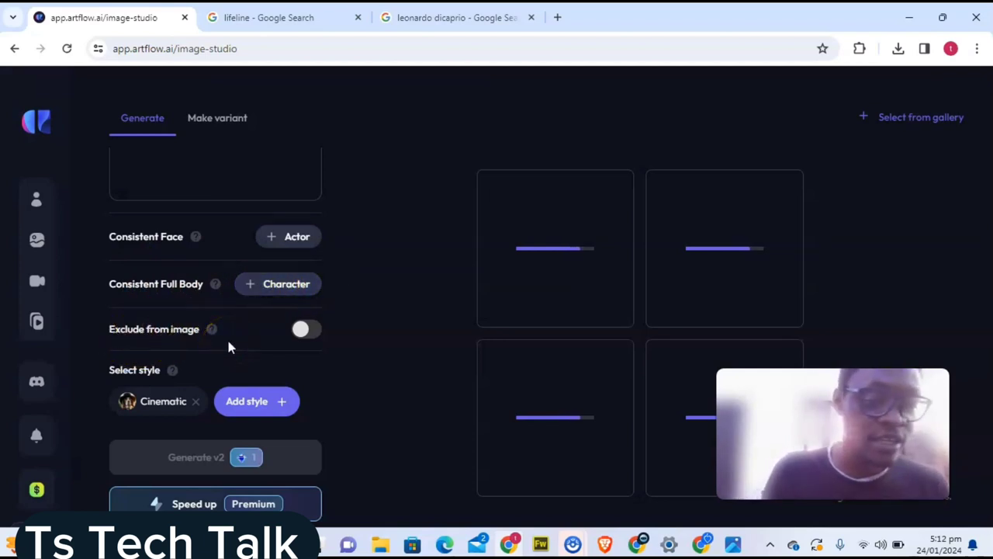
{"action": "scroll", "coordinate": [228, 347], "scroll_direction": "down", "scroll_amount": 1}
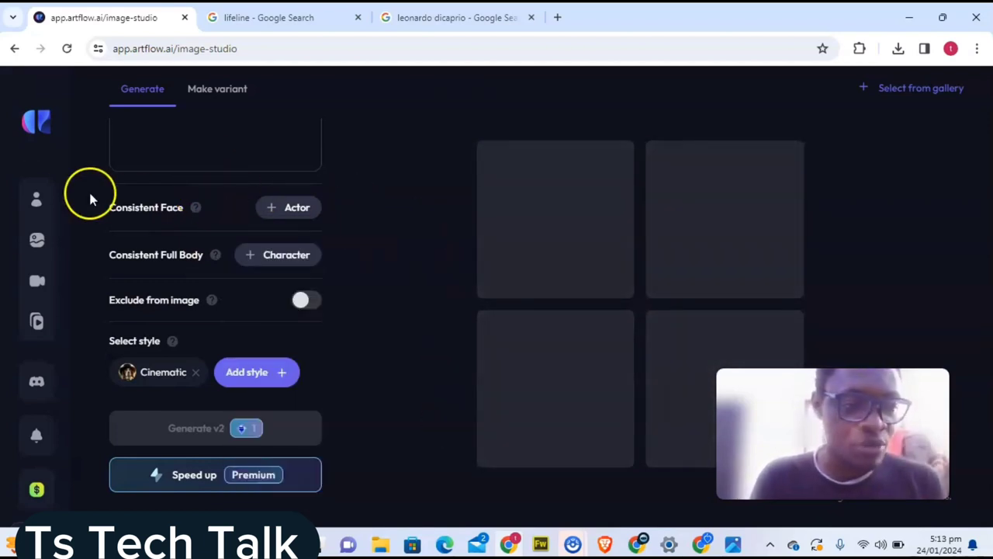
{"action": "mouse_move", "coordinate": [35, 200]}
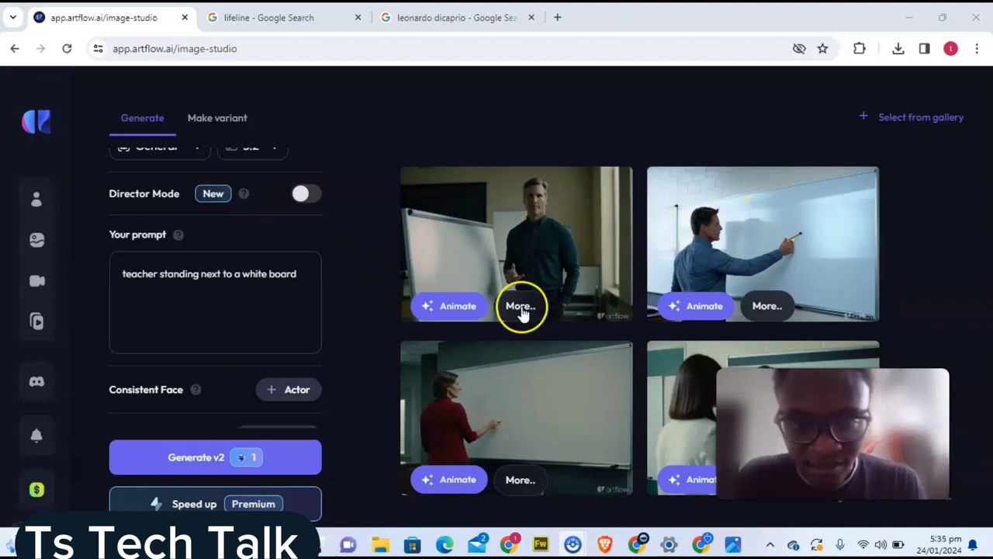
{"action": "scroll", "coordinate": [722, 281], "scroll_direction": "down", "scroll_amount": 1}
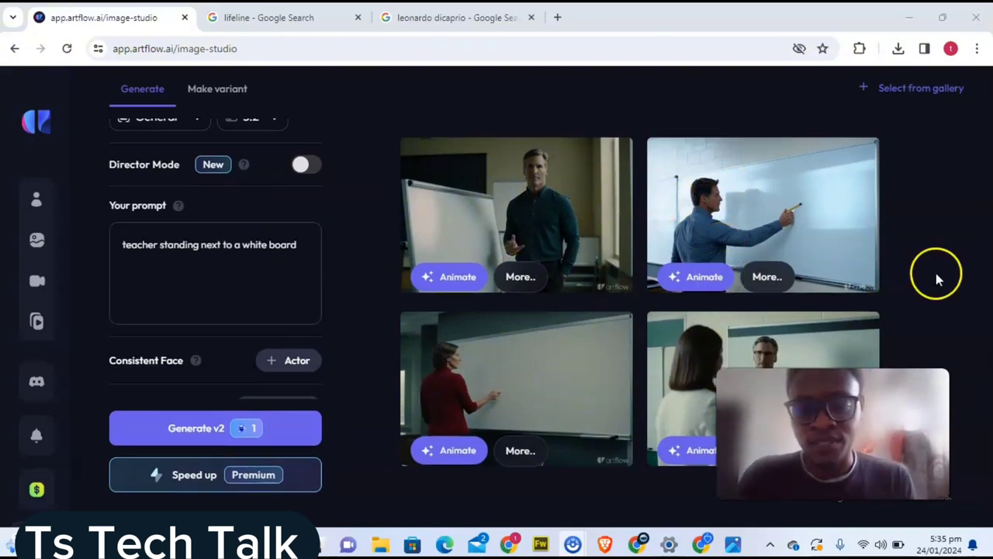
{"action": "scroll", "coordinate": [950, 279], "scroll_direction": "up", "scroll_amount": 1}
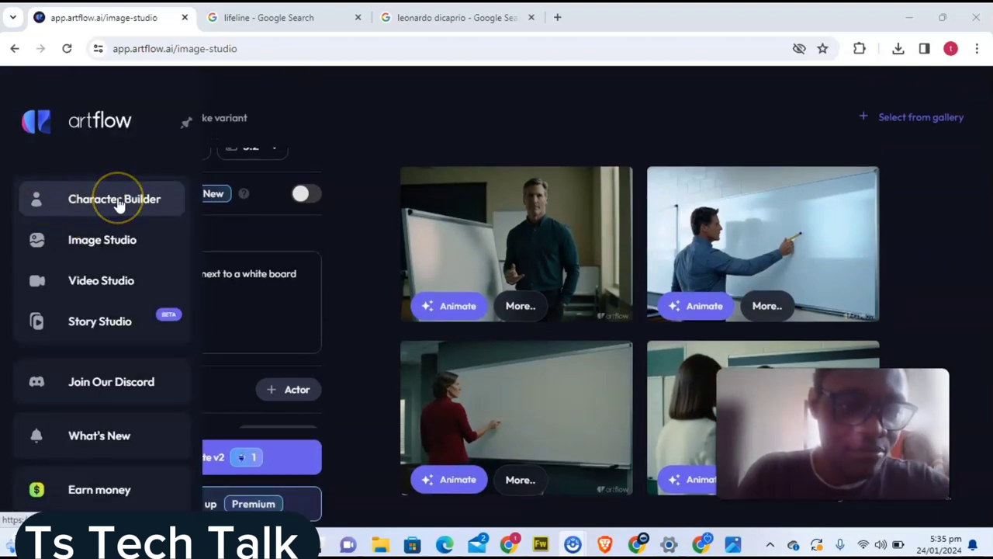
Step: Start a new AI actor in the Character Builder and name the adult male actor leo
{"action": "left_click", "coordinate": [117, 200]}
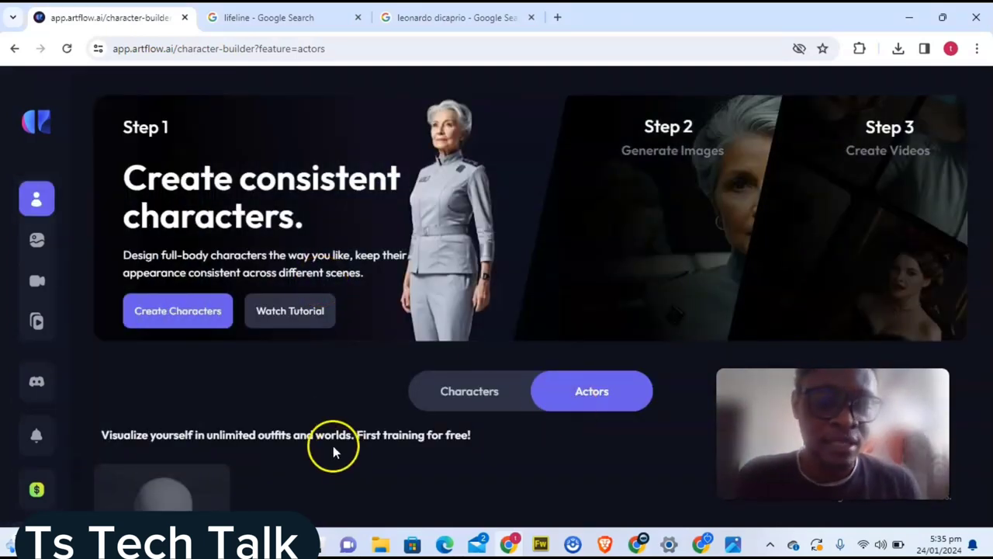
{"action": "scroll", "coordinate": [333, 450], "scroll_direction": "down", "scroll_amount": 3}
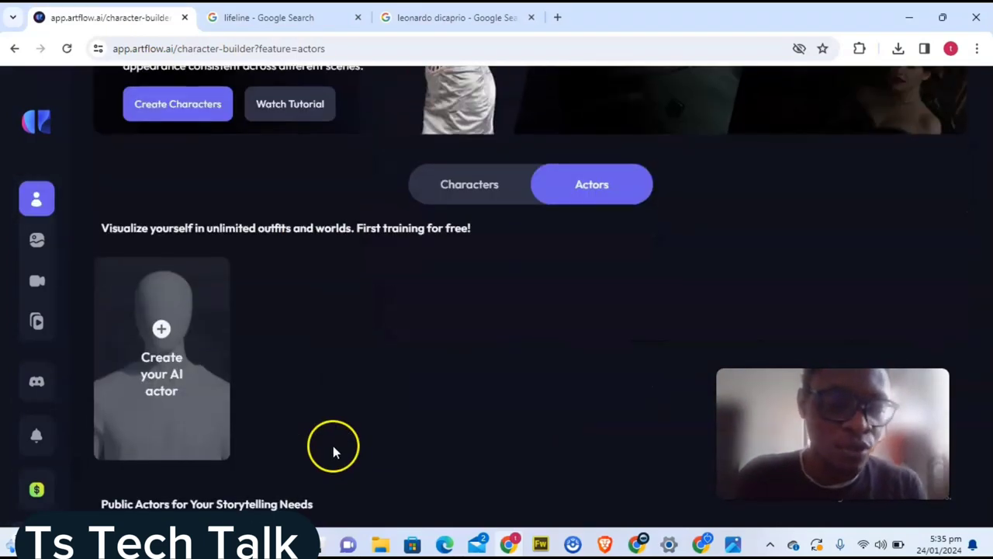
{"action": "left_click", "coordinate": [163, 331]}
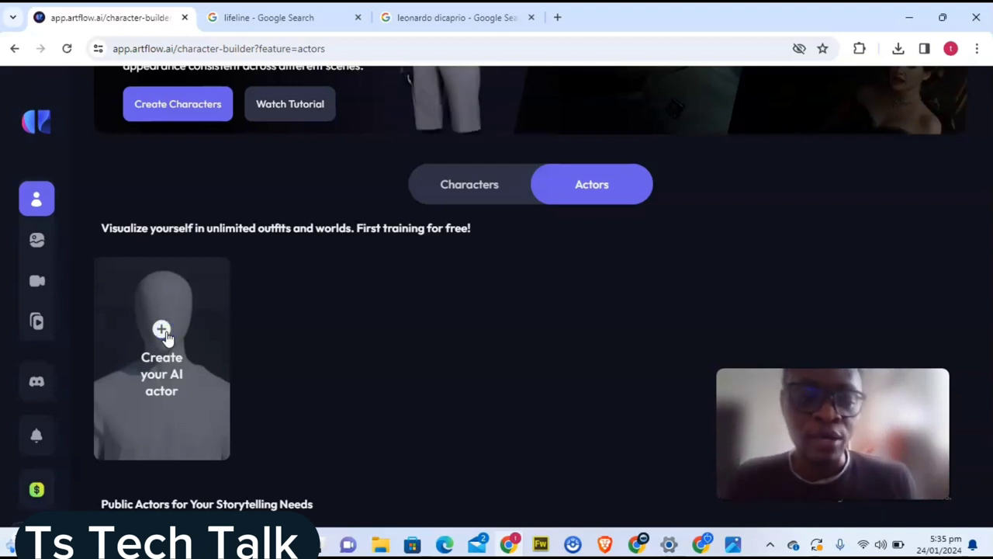
{"action": "left_click", "coordinate": [161, 329]}
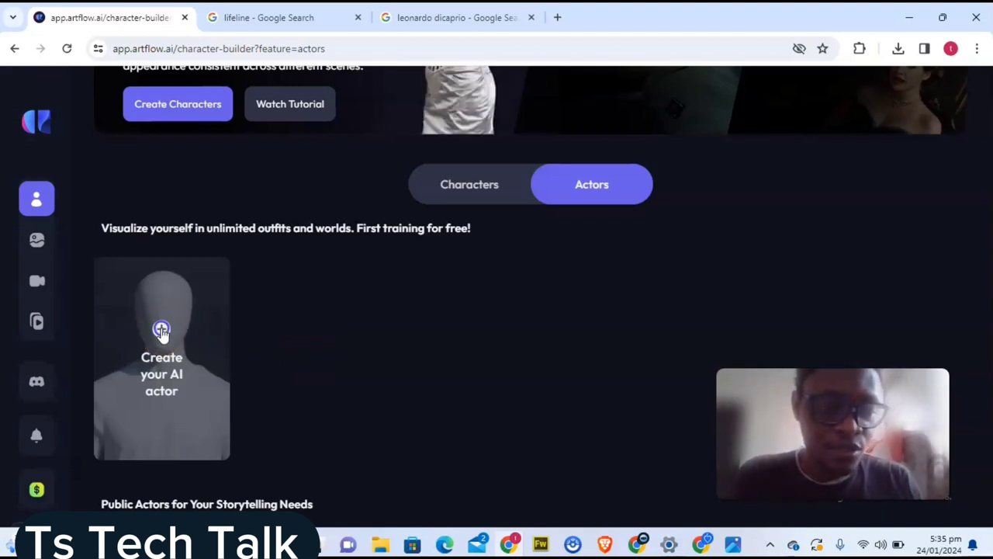
{"action": "scroll", "coordinate": [454, 346], "scroll_direction": "down", "scroll_amount": 4}
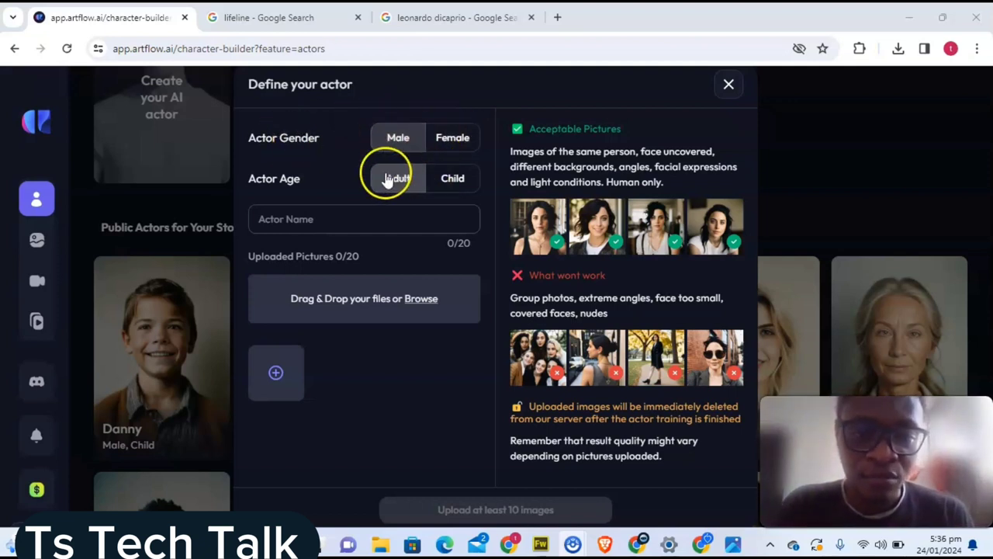
{"action": "left_click", "coordinate": [355, 223]}
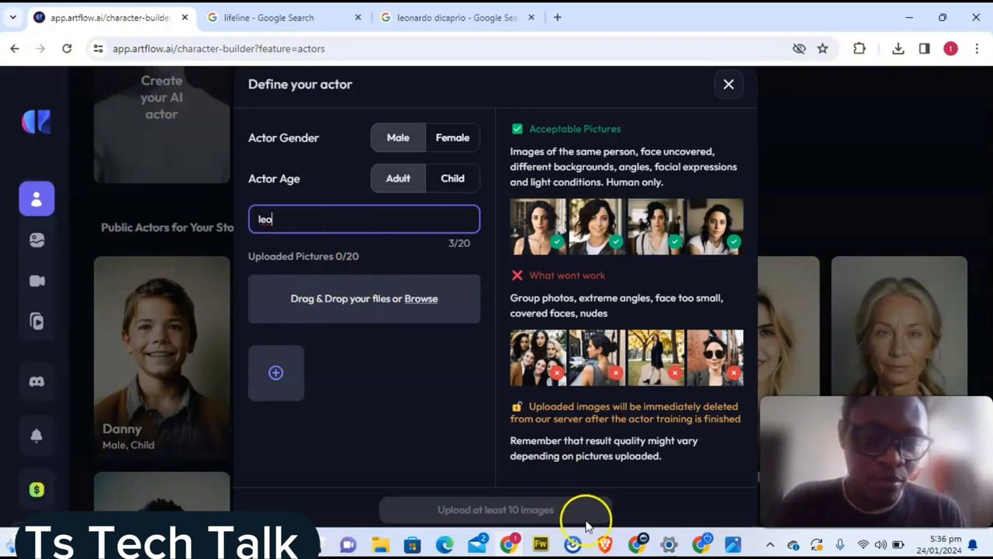
Step: Upload all photos from the leo folder in Downloads as the actor's pictures and start the actor training
{"action": "mouse_move", "coordinate": [377, 543]}
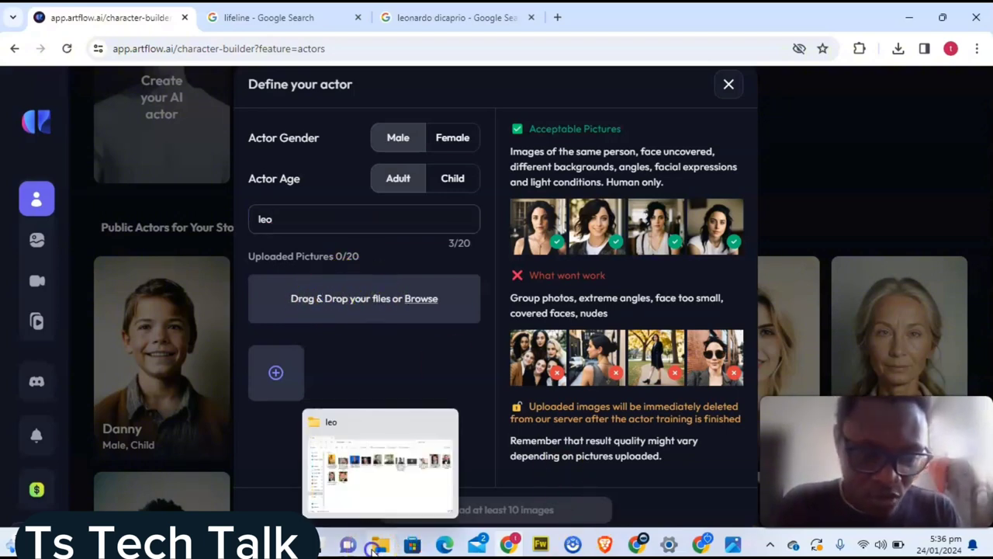
{"action": "left_click", "coordinate": [381, 475]}
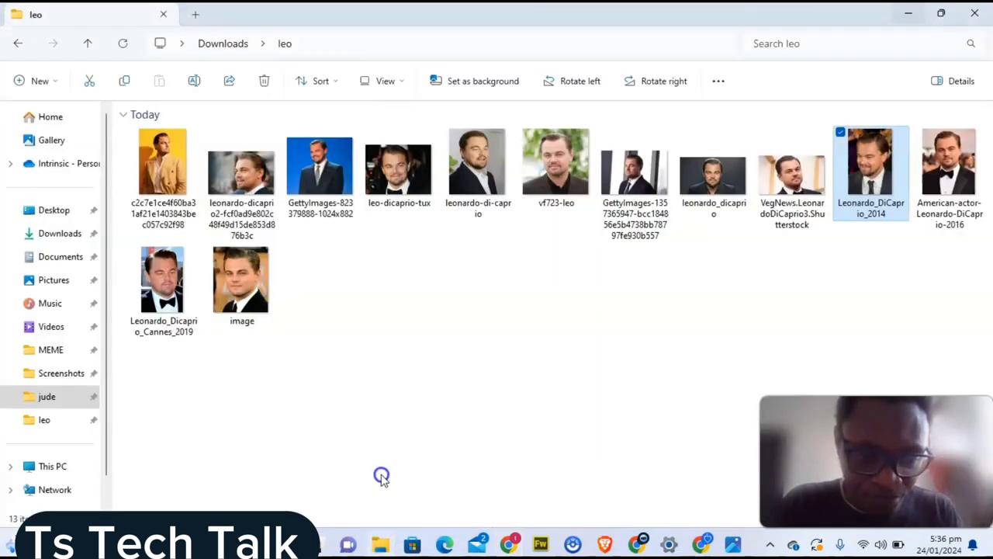
{"action": "left_click", "coordinate": [638, 237]}
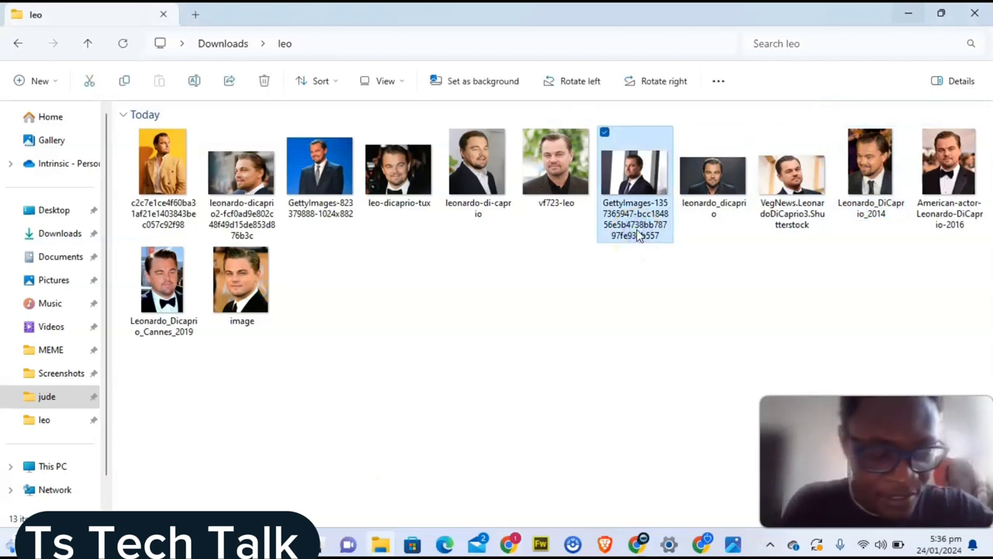
{"action": "key", "text": "ctrl+a"}
{"action": "left_click", "coordinate": [941, 13]}
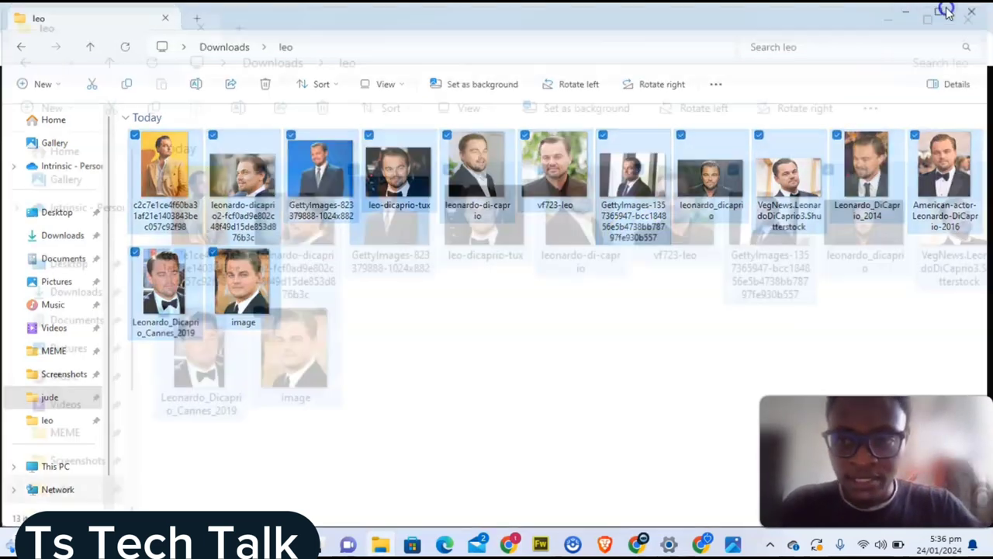
{"action": "left_click_drag", "start_coordinate": [479, 106], "coordinate": [722, 114]}
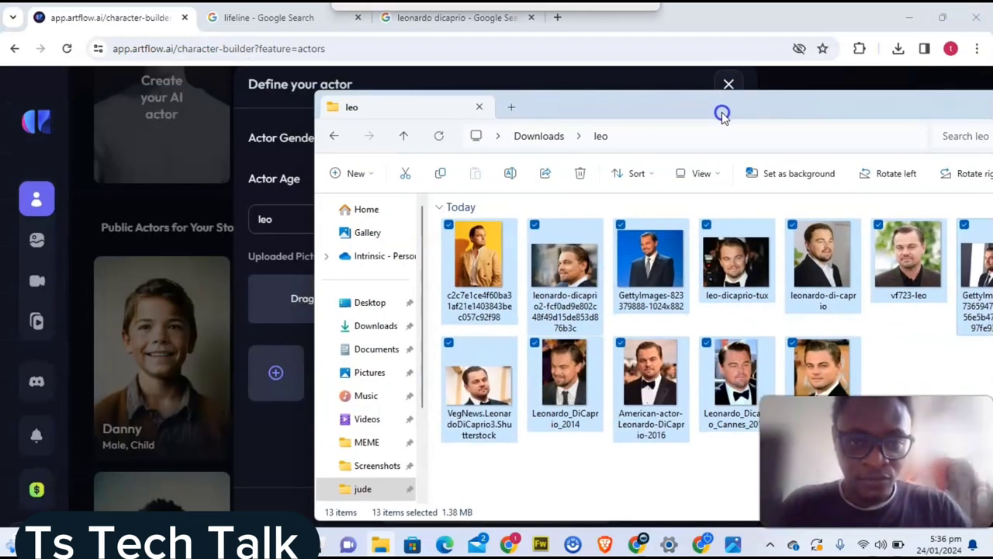
{"action": "left_click_drag", "start_coordinate": [563, 264], "coordinate": [274, 309]}
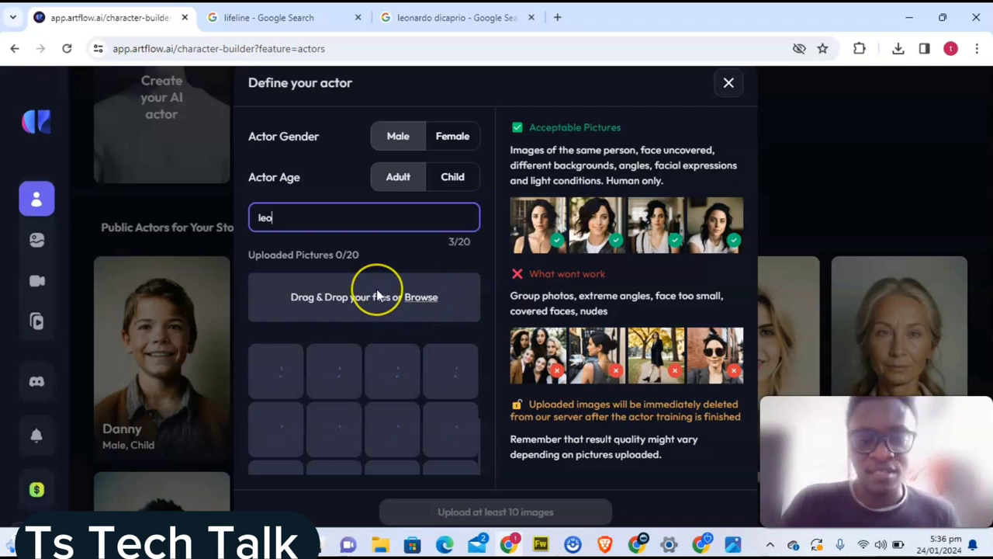
{"action": "scroll", "coordinate": [433, 364], "scroll_direction": "down", "scroll_amount": 2}
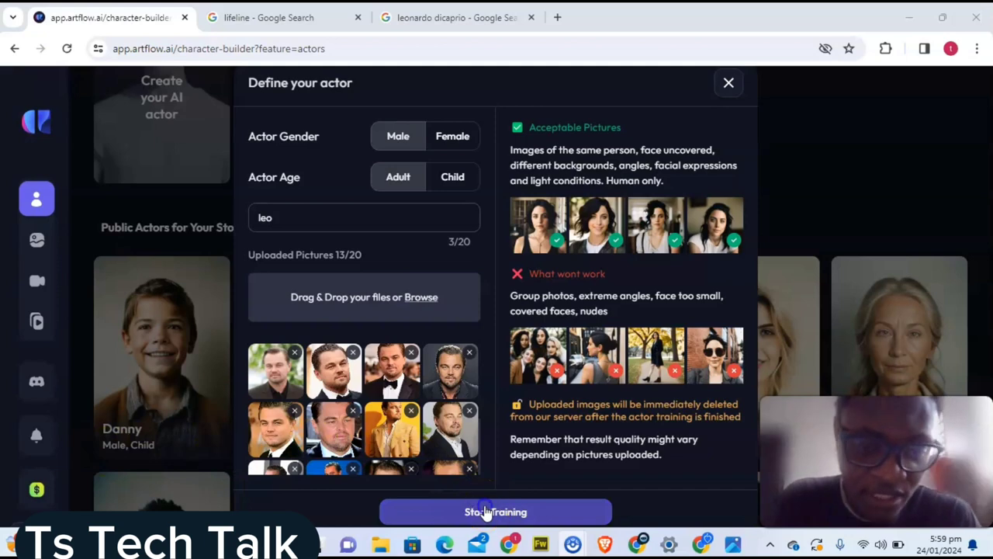
{"action": "left_click", "coordinate": [484, 512]}
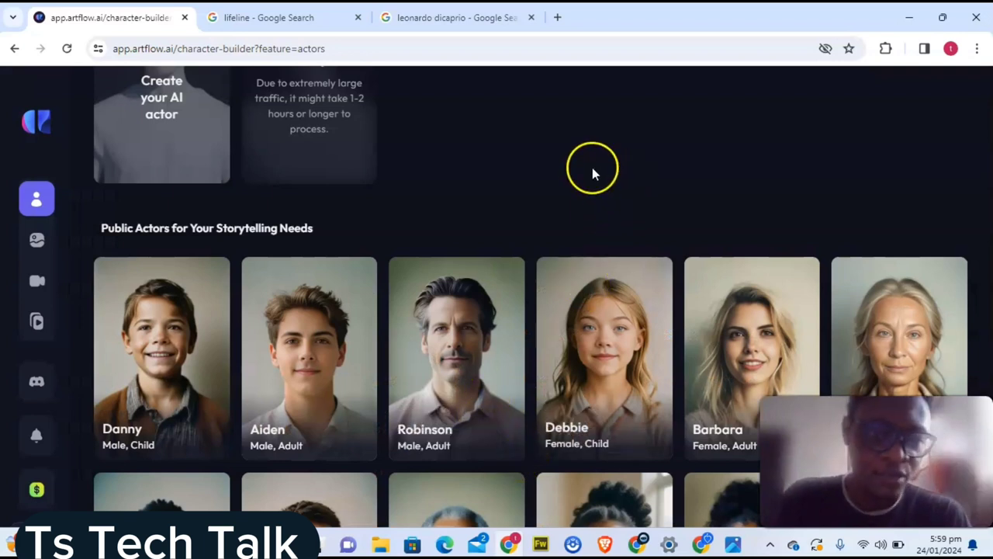
Step: Check the training status of the new actor in the Actors list
{"action": "scroll", "coordinate": [535, 157], "scroll_direction": "up", "scroll_amount": 1}
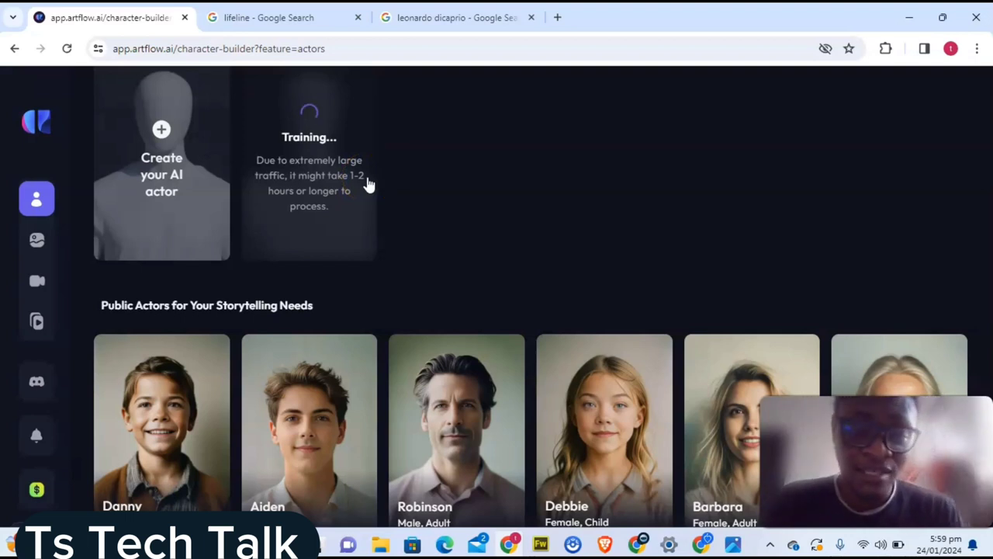
{"action": "scroll", "coordinate": [522, 125], "scroll_direction": "up", "scroll_amount": 3}
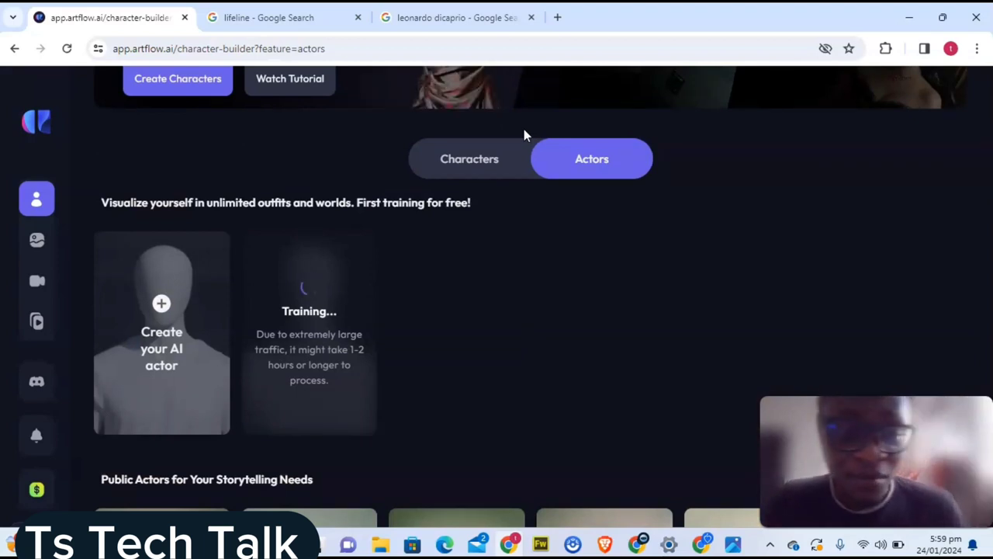
{"action": "left_click", "coordinate": [510, 149]}
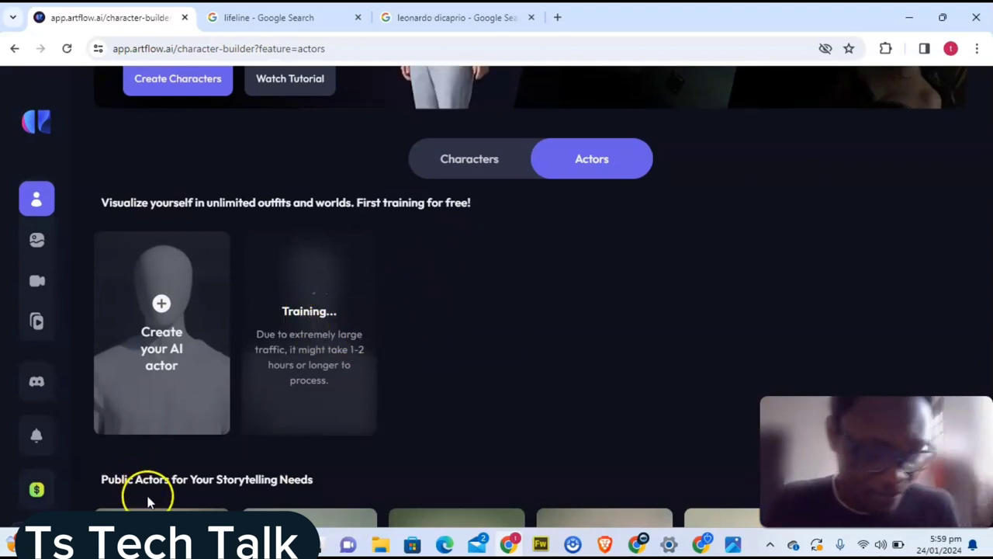
{"action": "left_click", "coordinate": [529, 383]}
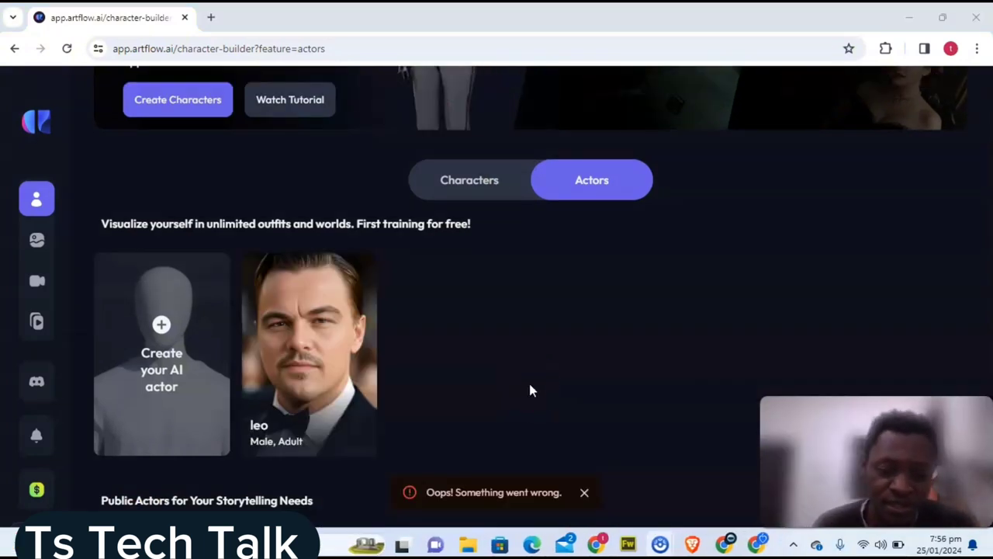
Step: Check the options available for the trained leo actor and start a new image with that actor
{"action": "mouse_move", "coordinate": [307, 365]}
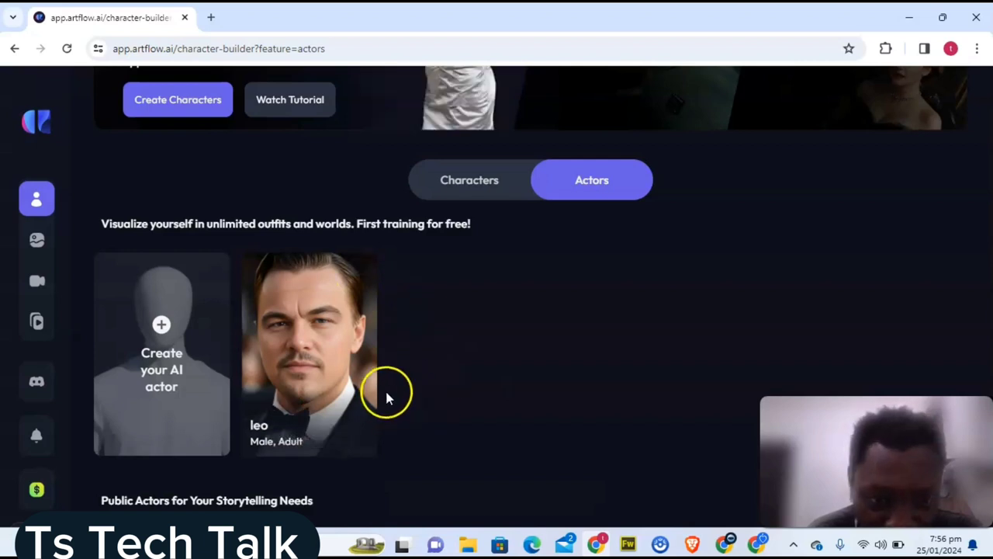
{"action": "mouse_move", "coordinate": [312, 279]}
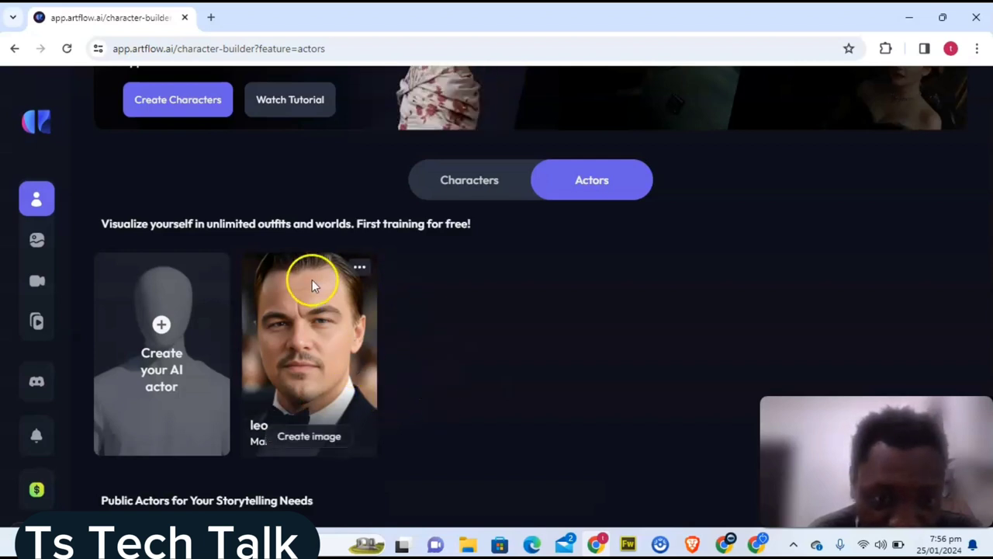
{"action": "left_click", "coordinate": [362, 271]}
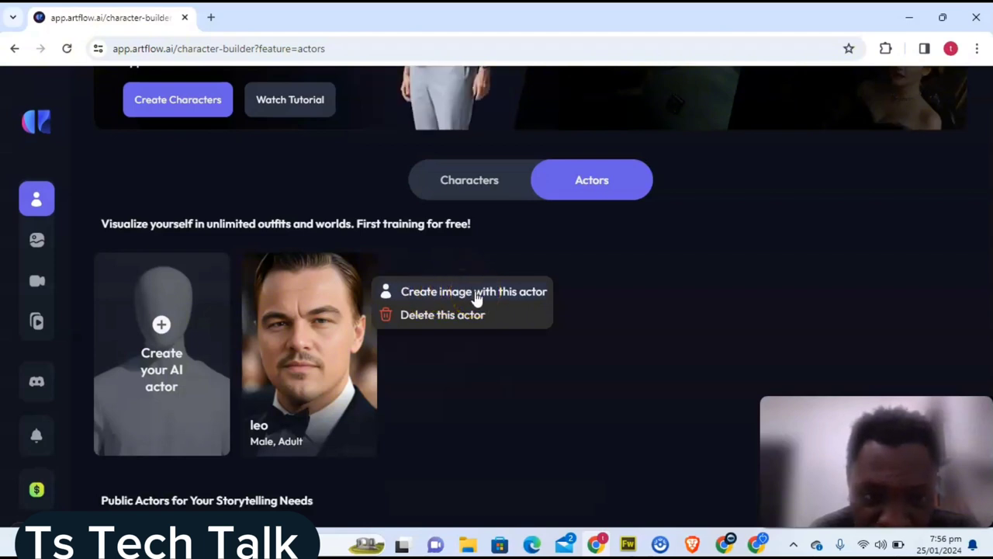
{"action": "left_click", "coordinate": [501, 437]}
{"action": "left_click", "coordinate": [401, 430]}
{"action": "left_click", "coordinate": [318, 436]}
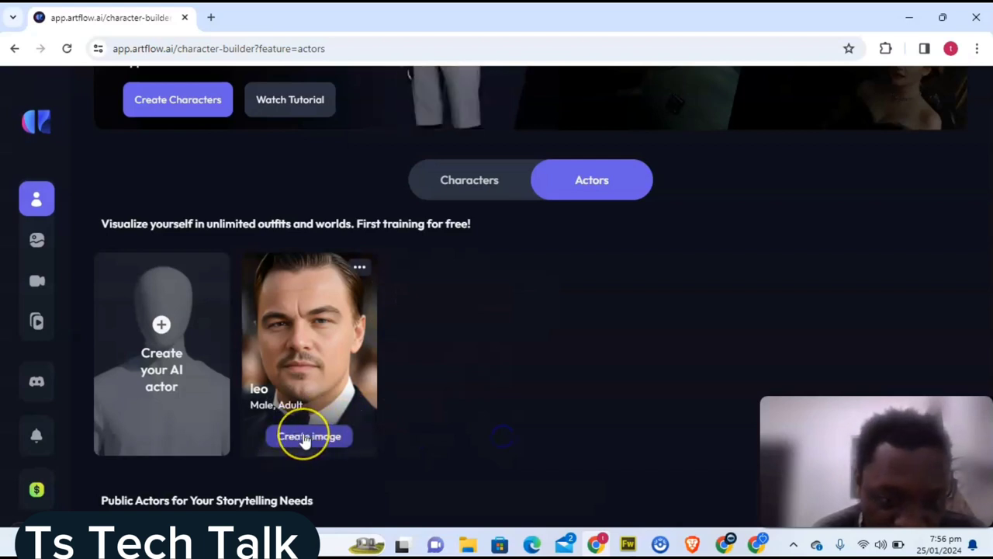
{"action": "left_click", "coordinate": [305, 439]}
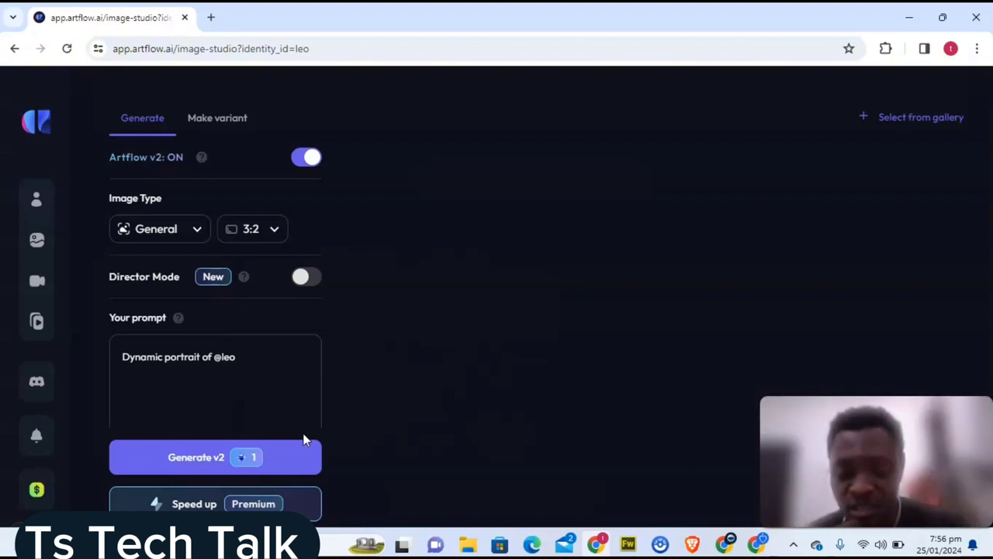
{"action": "left_click", "coordinate": [235, 358]}
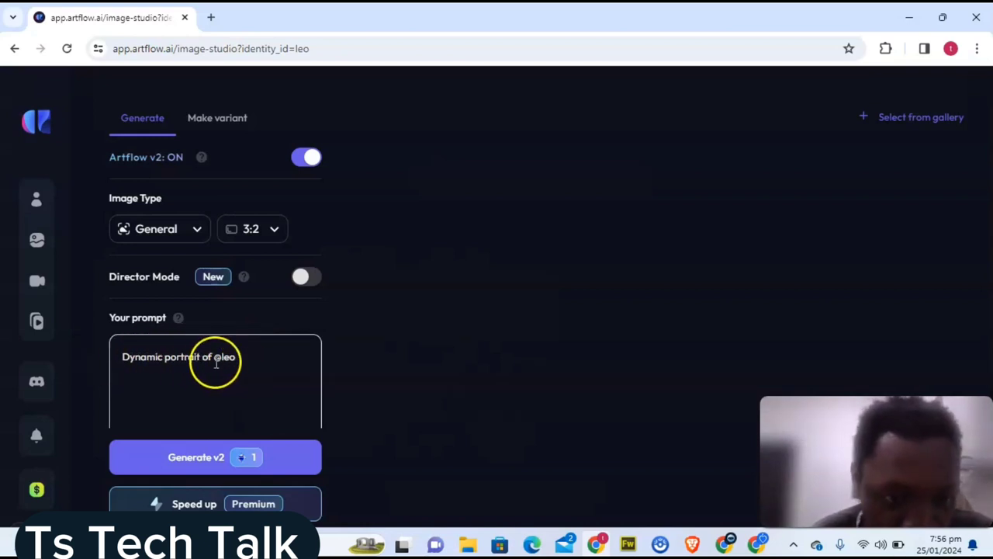
{"action": "left_click", "coordinate": [202, 459]}
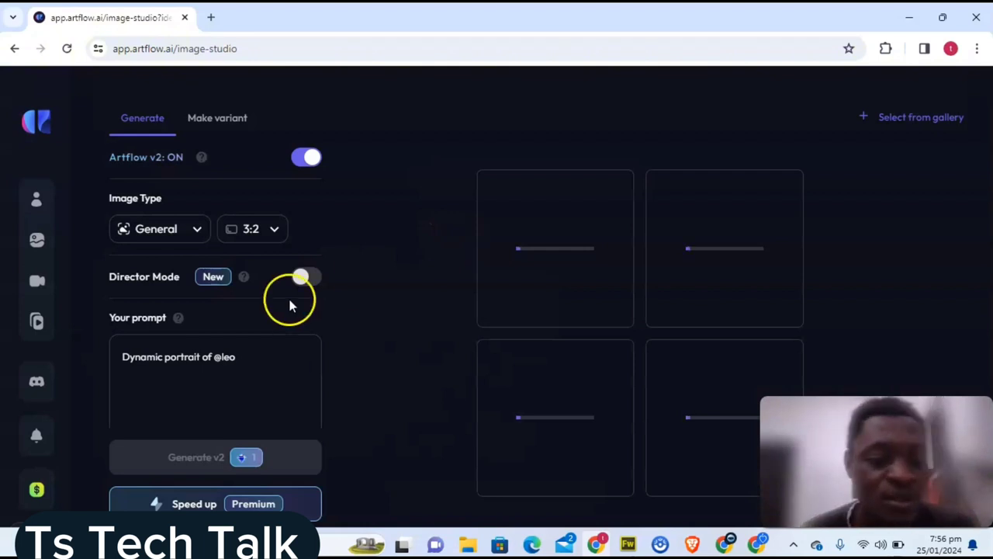
{"action": "scroll", "coordinate": [248, 388], "scroll_direction": "down", "scroll_amount": 5}
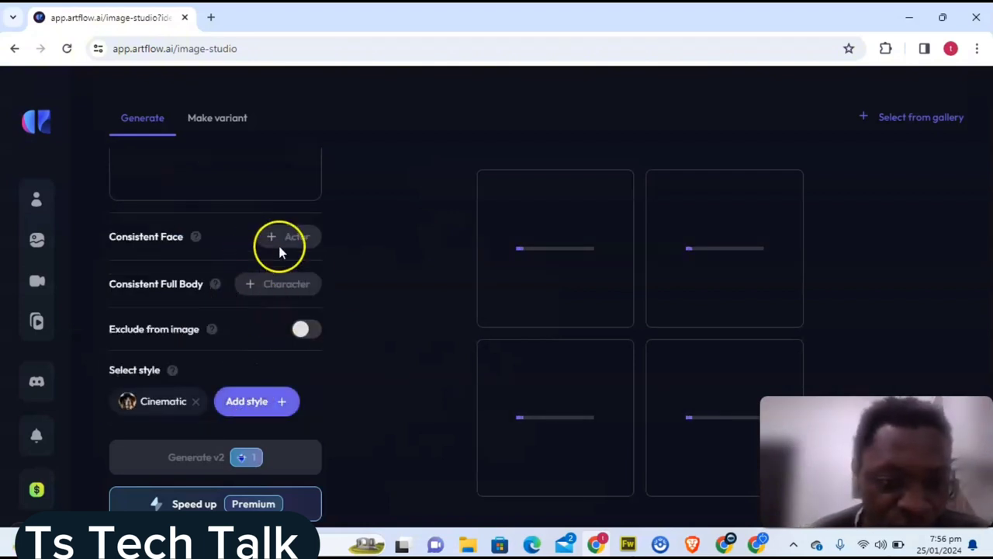
{"action": "scroll", "coordinate": [279, 249], "scroll_direction": "up", "scroll_amount": 5}
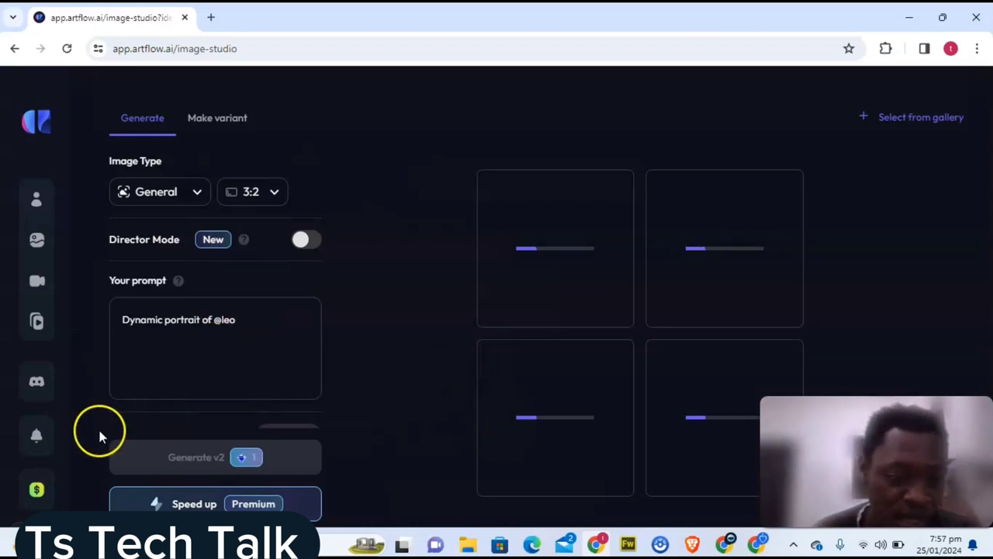
{"action": "mouse_move", "coordinate": [60, 443]}
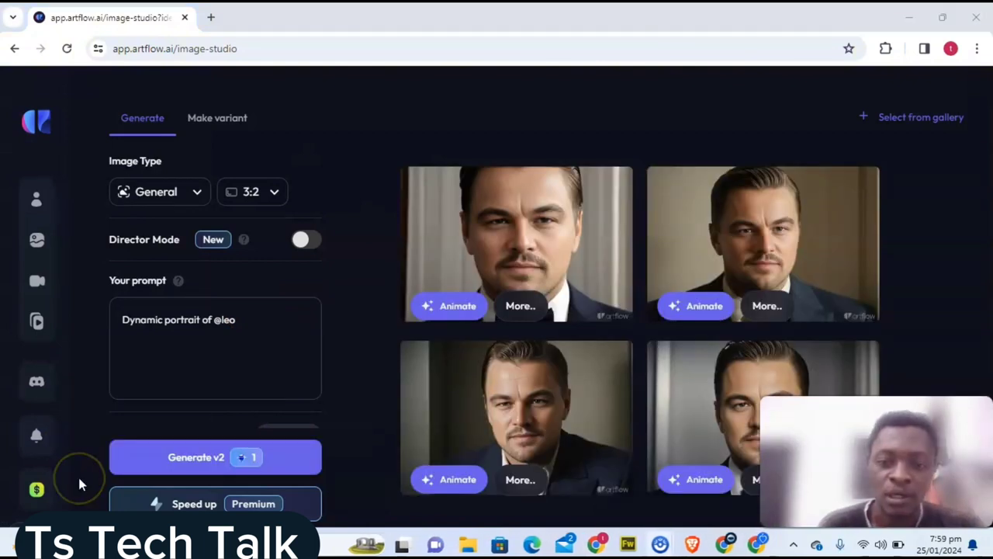
{"action": "left_click", "coordinate": [567, 219]}
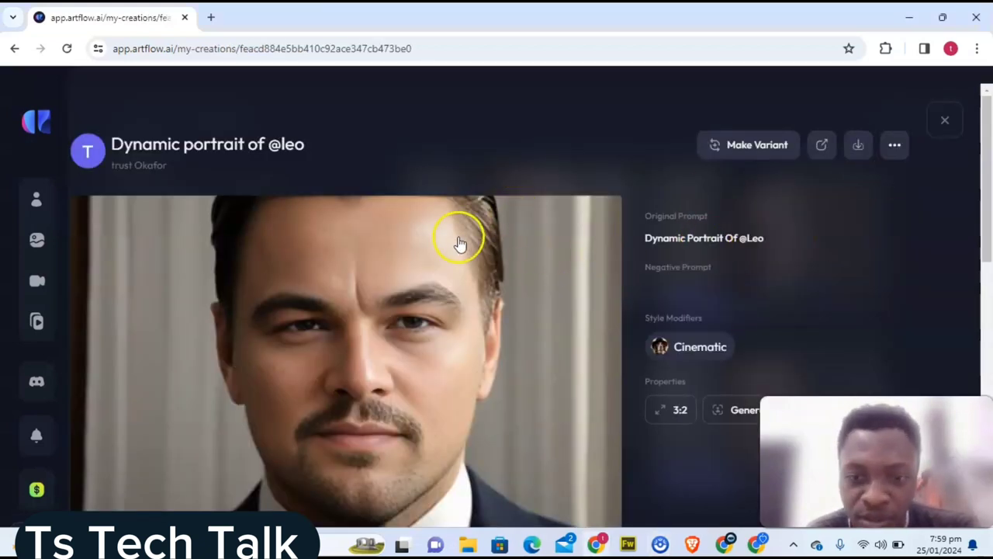
{"action": "right_click", "coordinate": [488, 268]}
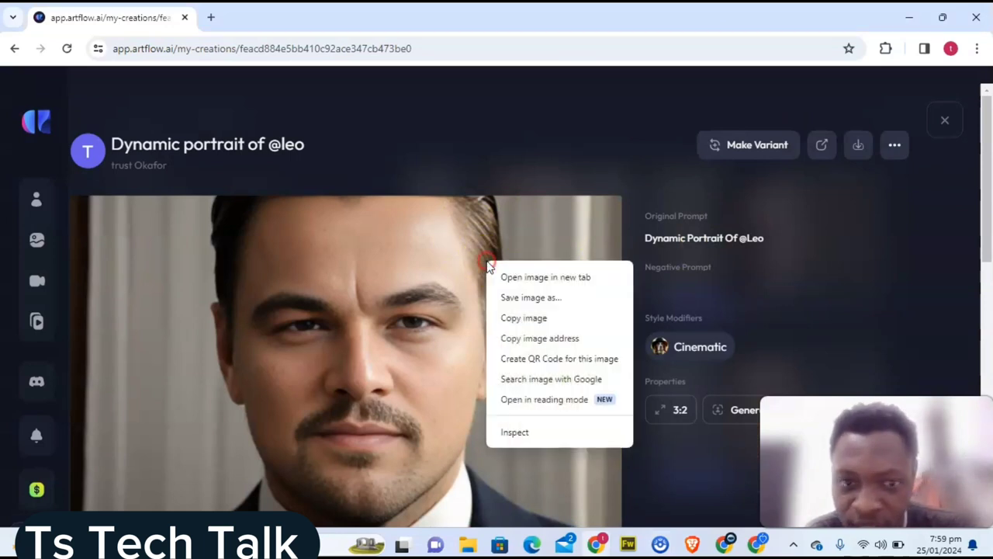
{"action": "left_click", "coordinate": [543, 302]}
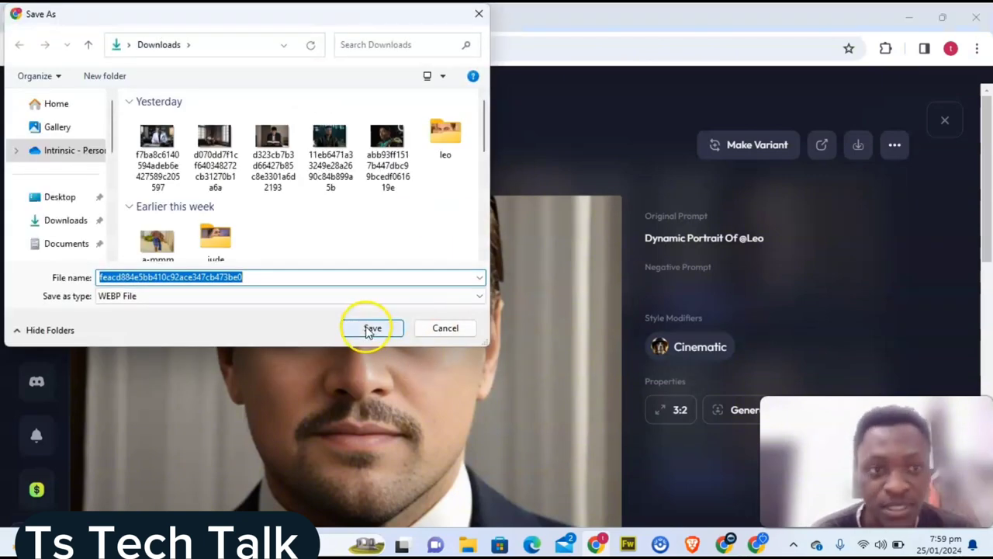
{"action": "left_click", "coordinate": [371, 329]}
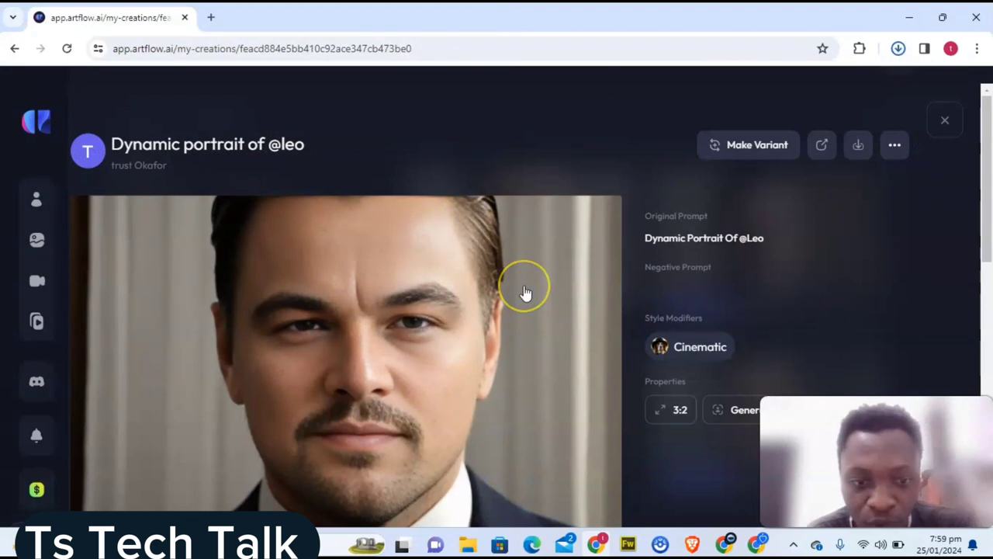
{"action": "scroll", "coordinate": [523, 287], "scroll_direction": "down", "scroll_amount": 3}
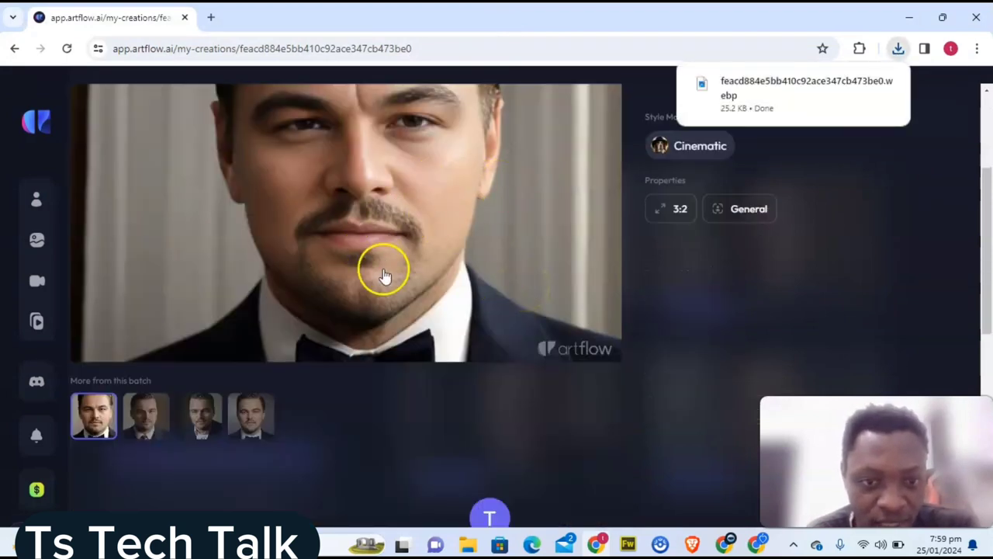
{"action": "left_click", "coordinate": [135, 425]}
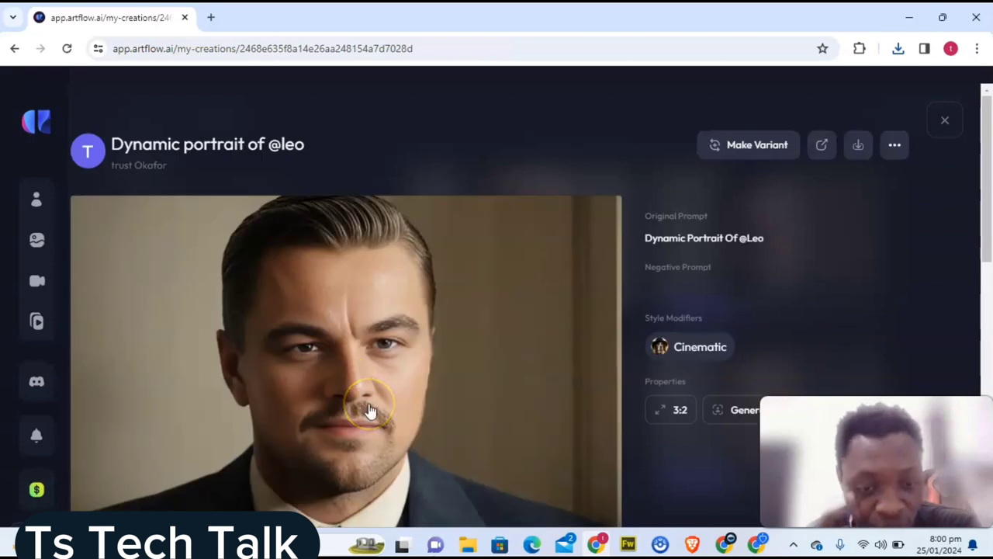
{"action": "scroll", "coordinate": [540, 366], "scroll_direction": "down", "scroll_amount": 3}
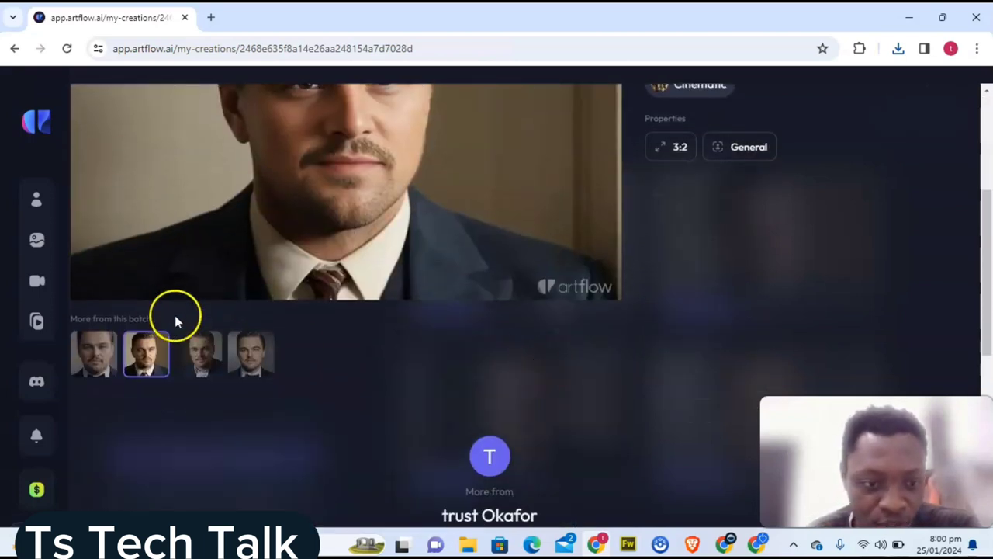
{"action": "scroll", "coordinate": [446, 296], "scroll_direction": "up", "scroll_amount": 1}
{"action": "scroll", "coordinate": [446, 296], "scroll_direction": "up", "scroll_amount": 1}
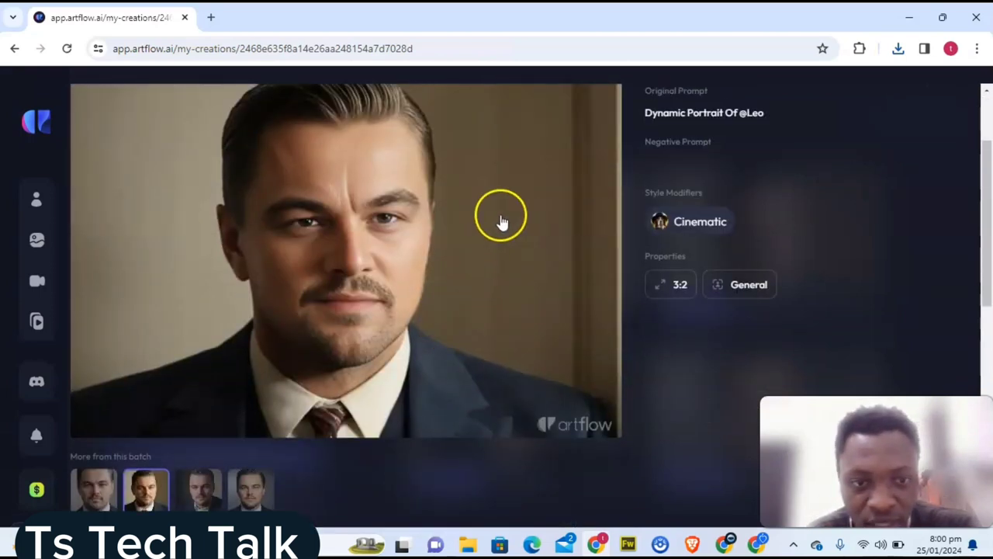
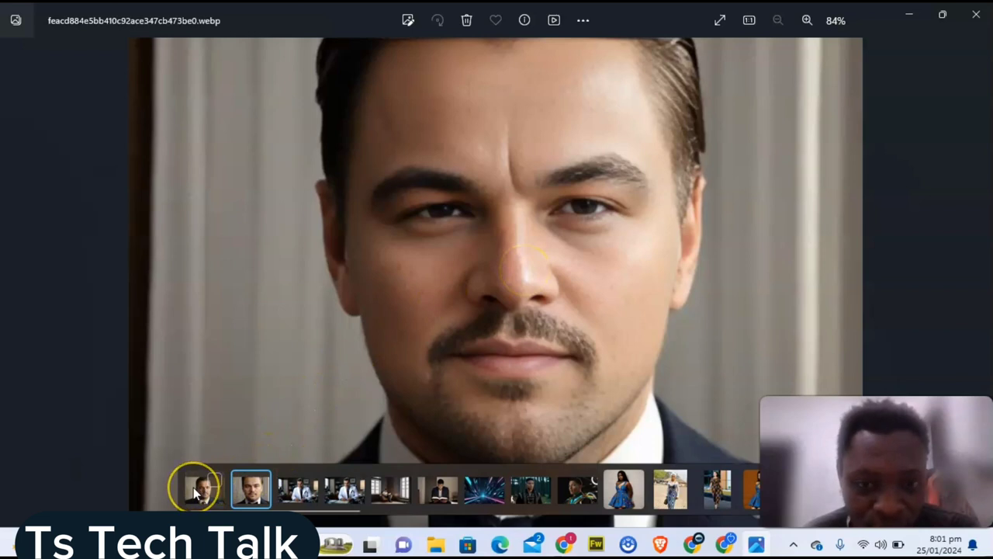
Step: View the saved file of the second portrait in the photo viewer, close the viewer and return to Artflow
{"action": "left_click", "coordinate": [193, 488]}
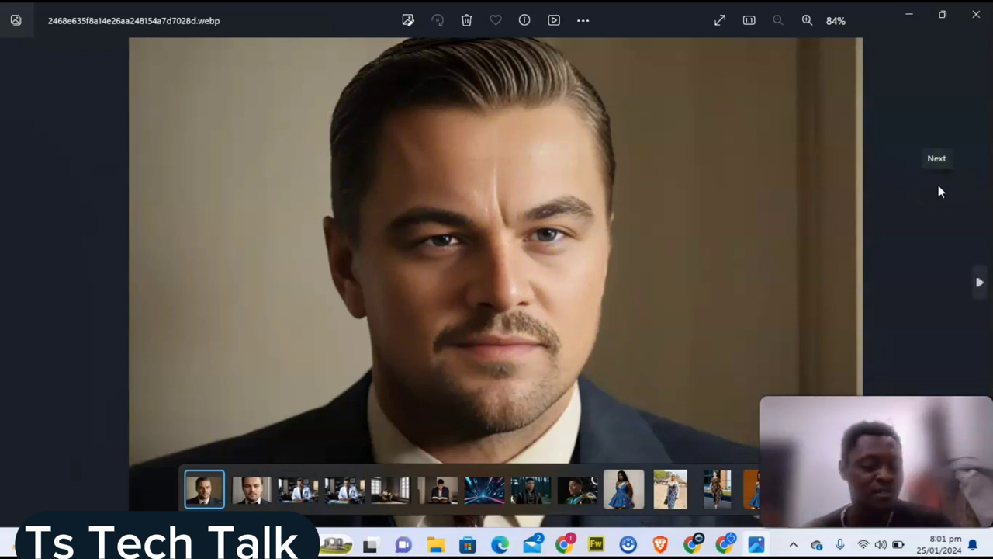
{"action": "left_click", "coordinate": [977, 15]}
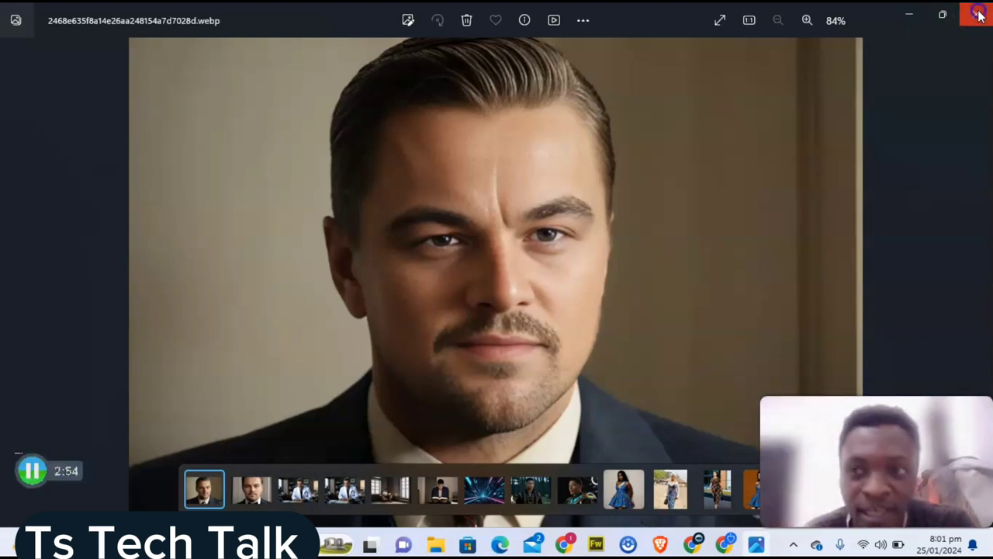
{"action": "left_click", "coordinate": [471, 12]}
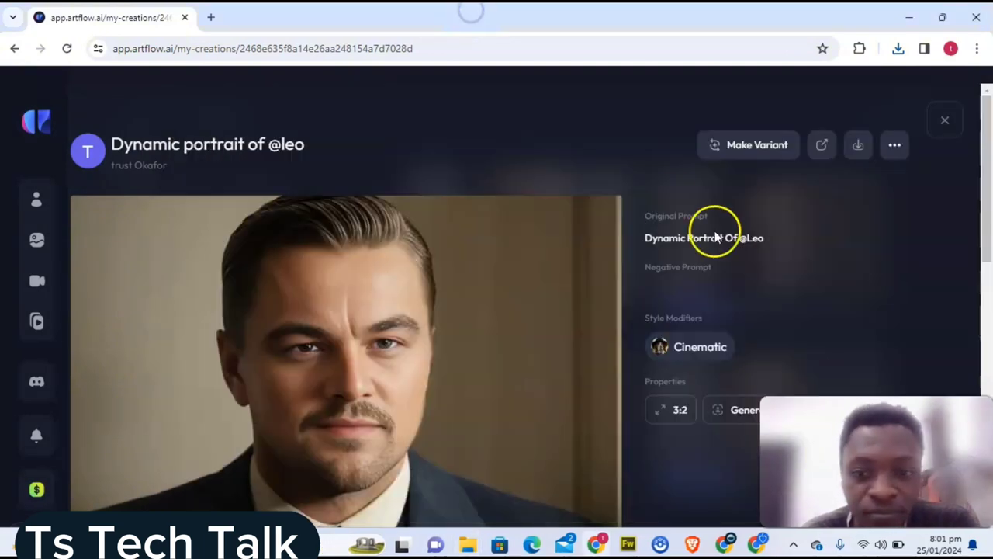
Step: Close the portrait's detail page and browse the previously generated images of the leo actor in the creations gallery
{"action": "left_click", "coordinate": [944, 125]}
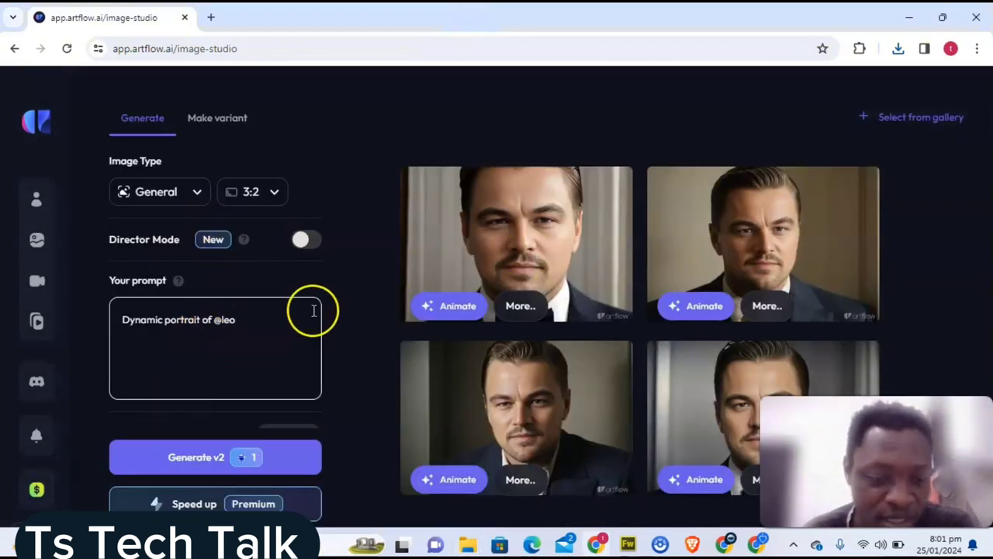
{"action": "mouse_move", "coordinate": [62, 150]}
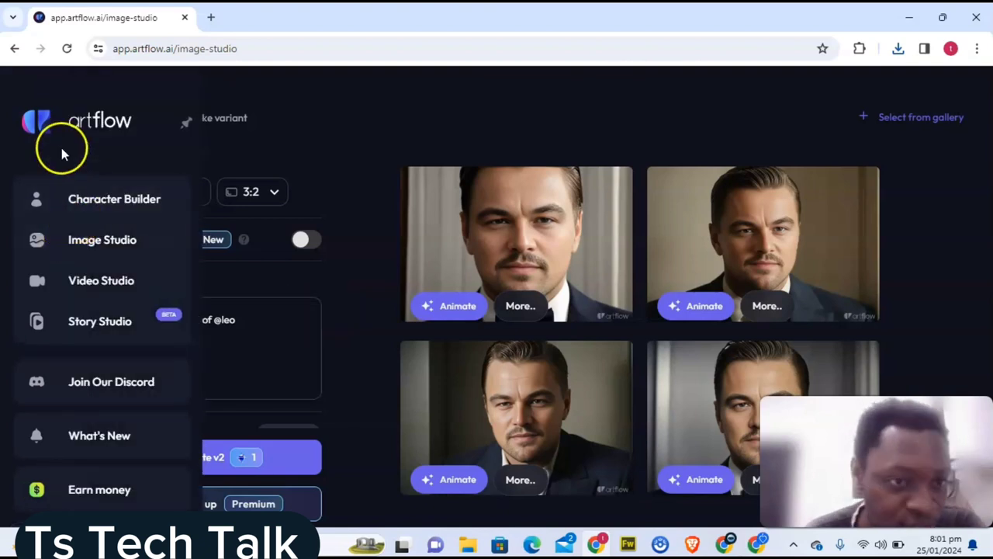
{"action": "left_click", "coordinate": [105, 128]}
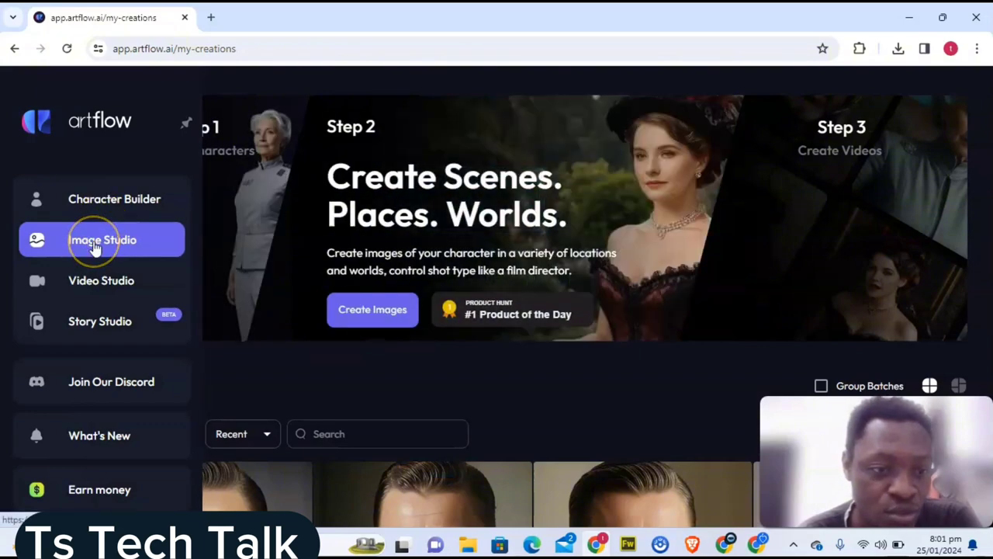
{"action": "scroll", "coordinate": [388, 372], "scroll_direction": "down", "scroll_amount": 4}
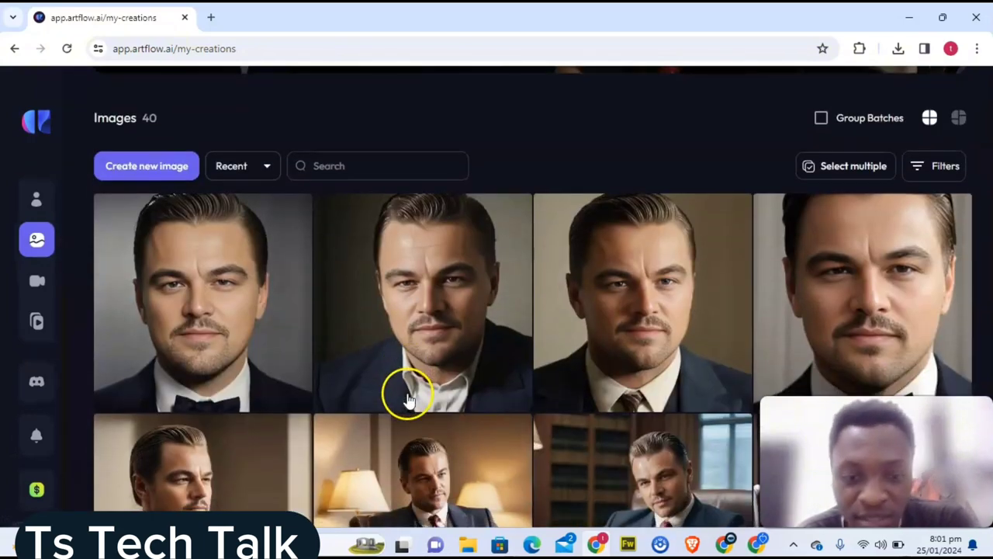
{"action": "scroll", "coordinate": [595, 325], "scroll_direction": "down", "scroll_amount": 3}
{"action": "scroll", "coordinate": [595, 325], "scroll_direction": "down", "scroll_amount": 4}
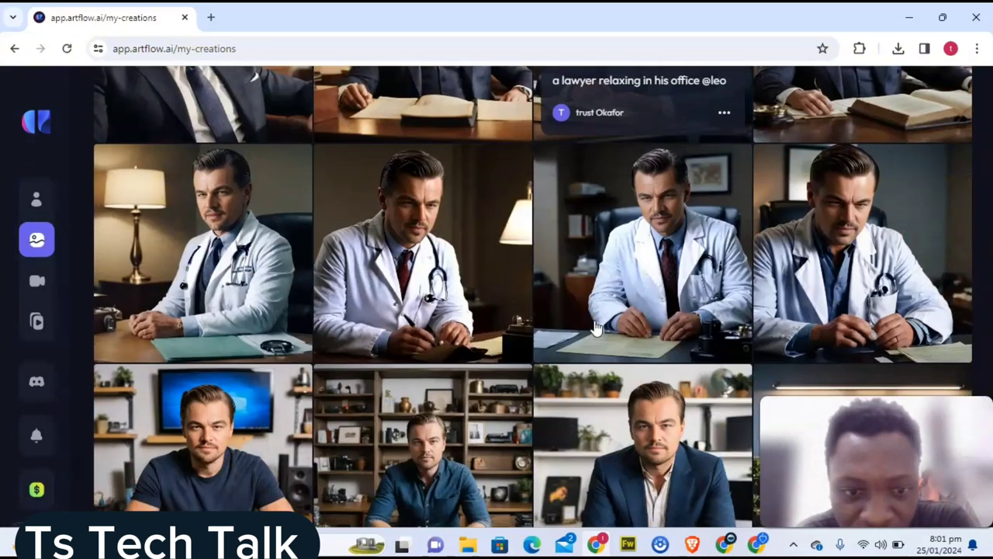
{"action": "scroll", "coordinate": [594, 325], "scroll_direction": "up", "scroll_amount": 10}
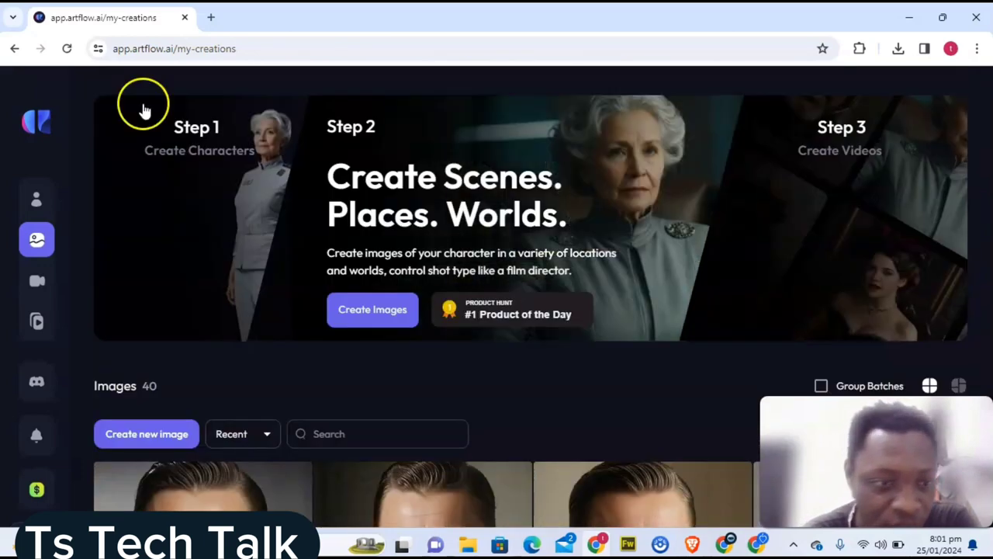
Step: Start a new image from the gallery and enter the prompt "a handy man"
{"action": "mouse_move", "coordinate": [23, 210]}
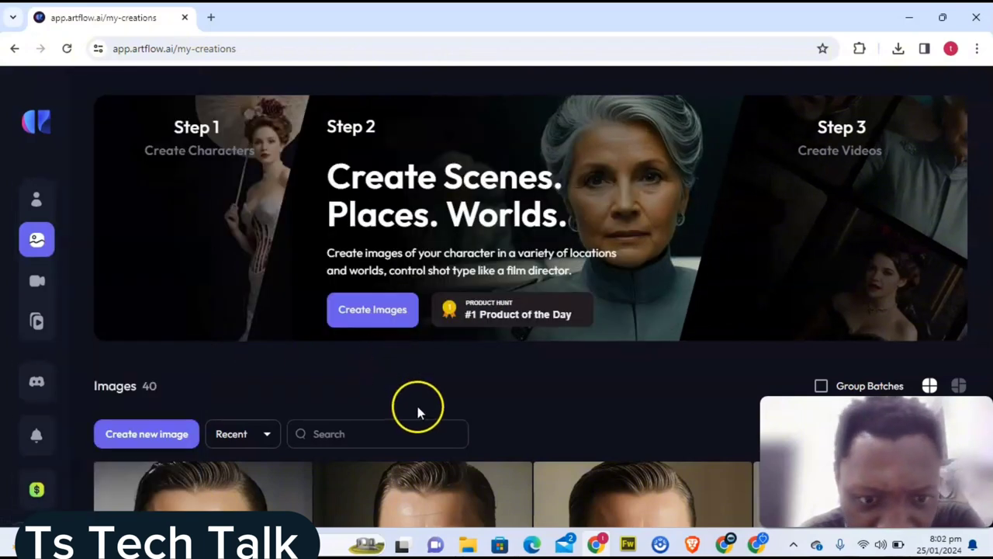
{"action": "scroll", "coordinate": [288, 391], "scroll_direction": "down", "scroll_amount": 2}
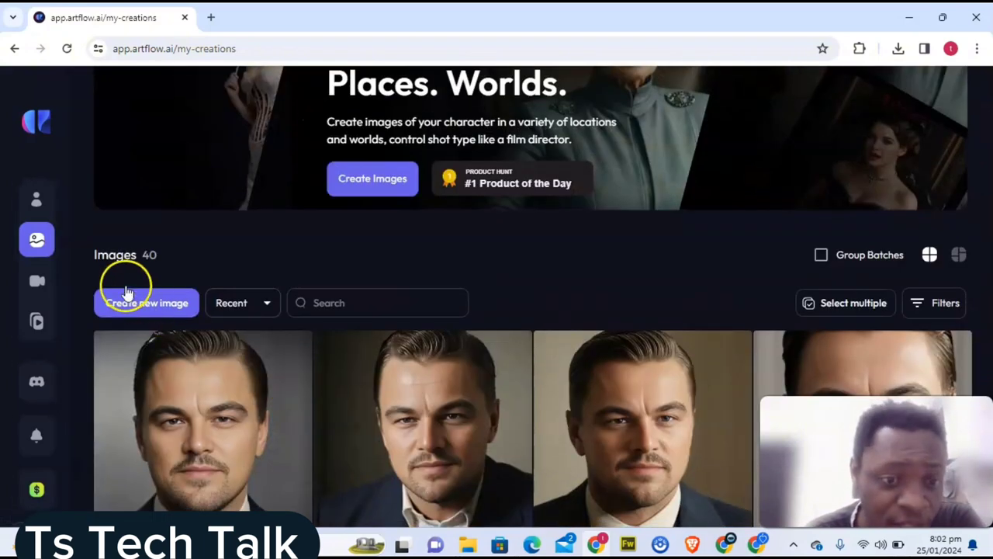
{"action": "left_click", "coordinate": [152, 305]}
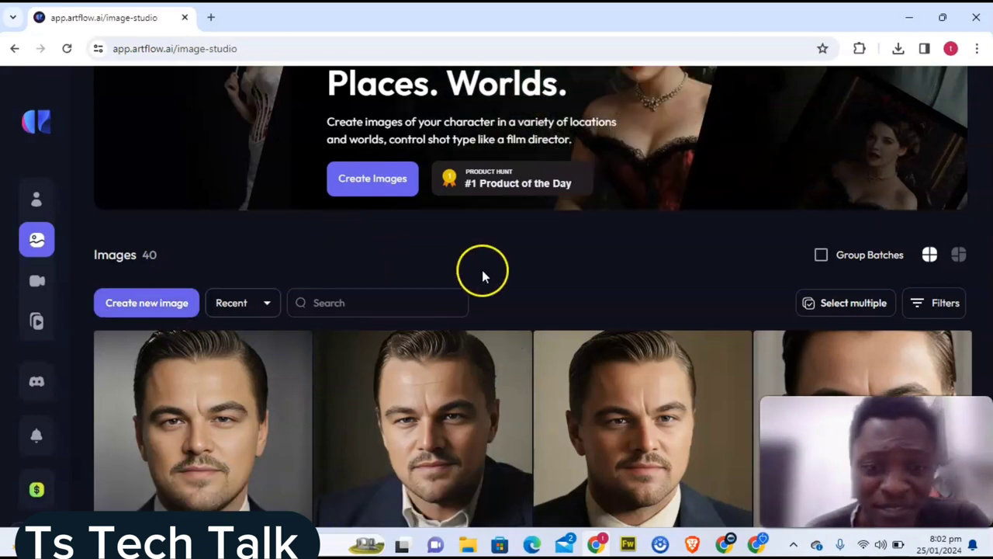
{"action": "left_click", "coordinate": [152, 302]}
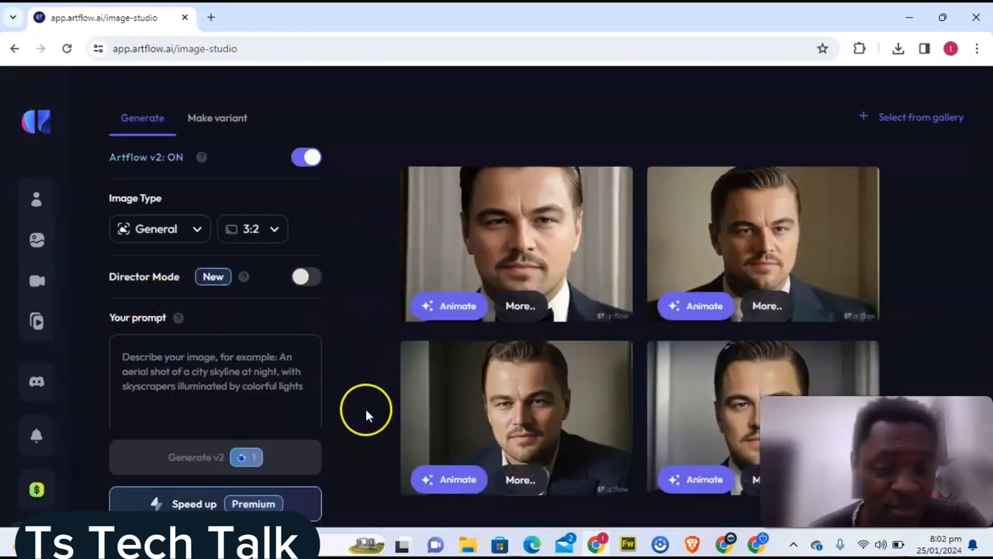
{"action": "left_click", "coordinate": [222, 377]}
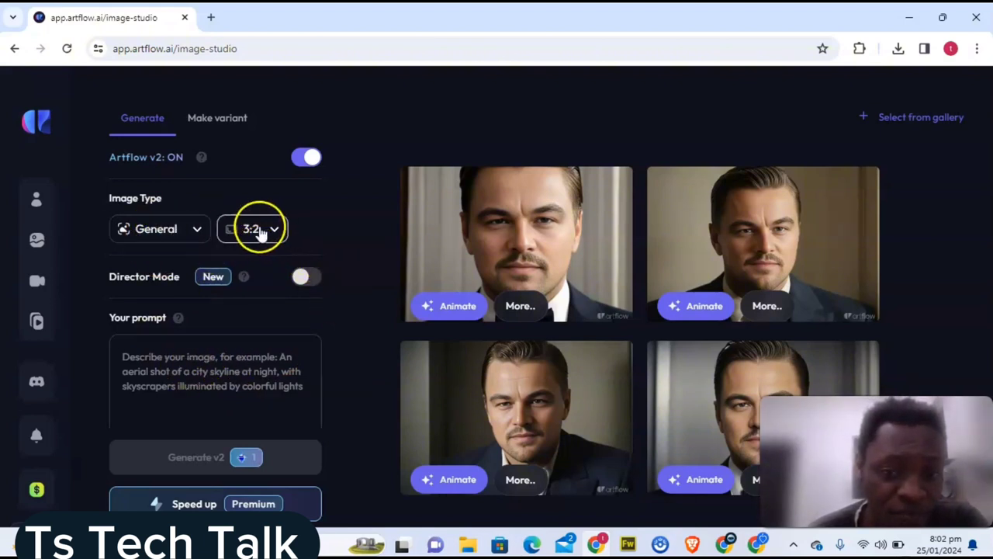
{"action": "left_click", "coordinate": [206, 378]}
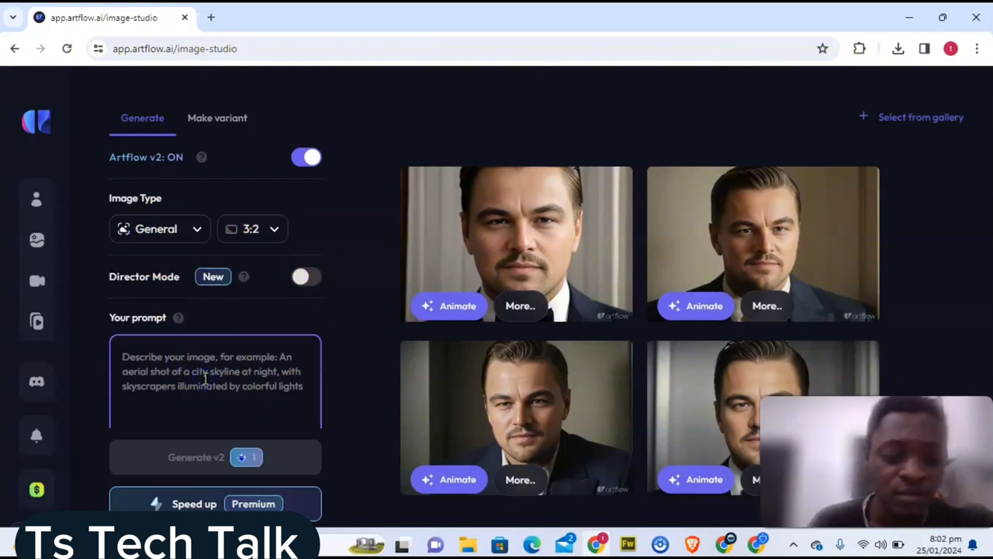
{"action": "type", "text": "a handy man, walk"}
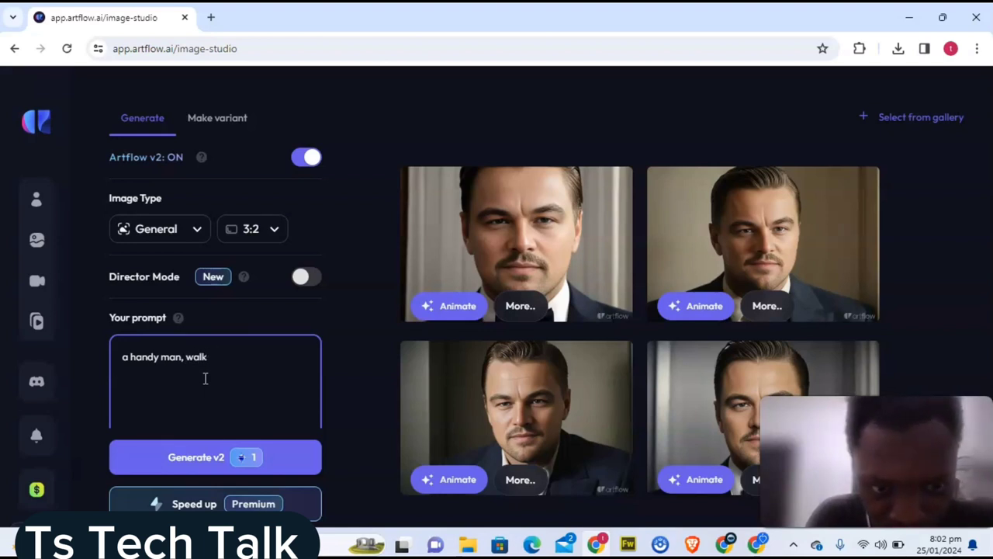
{"action": "key", "text": "BackSpace"}
{"action": "key", "text": "BackSpace"}
{"action": "key", "text": "BackSpace"}
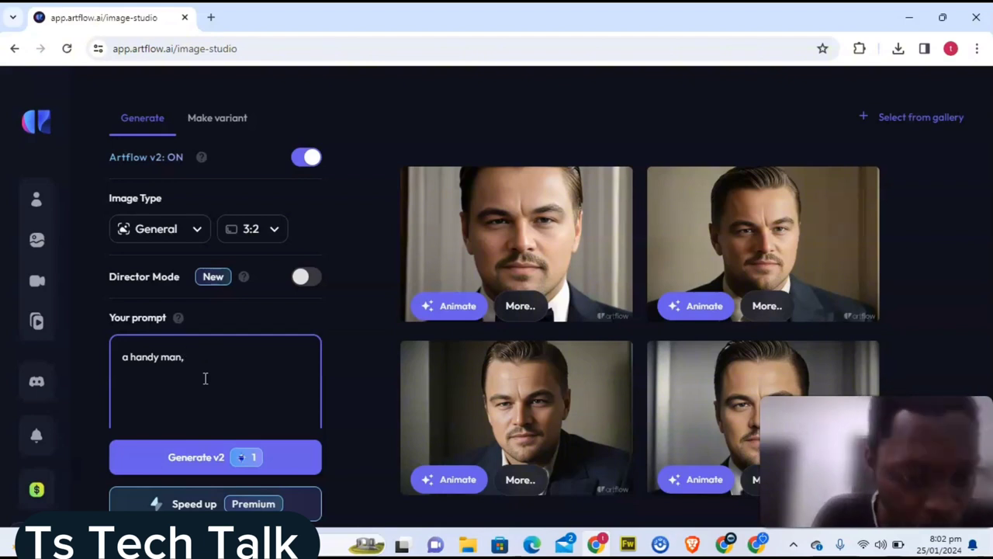
Step: Add the trained leo actor to the prompt as the consistent face
{"action": "scroll", "coordinate": [204, 378], "scroll_direction": "down", "scroll_amount": 2}
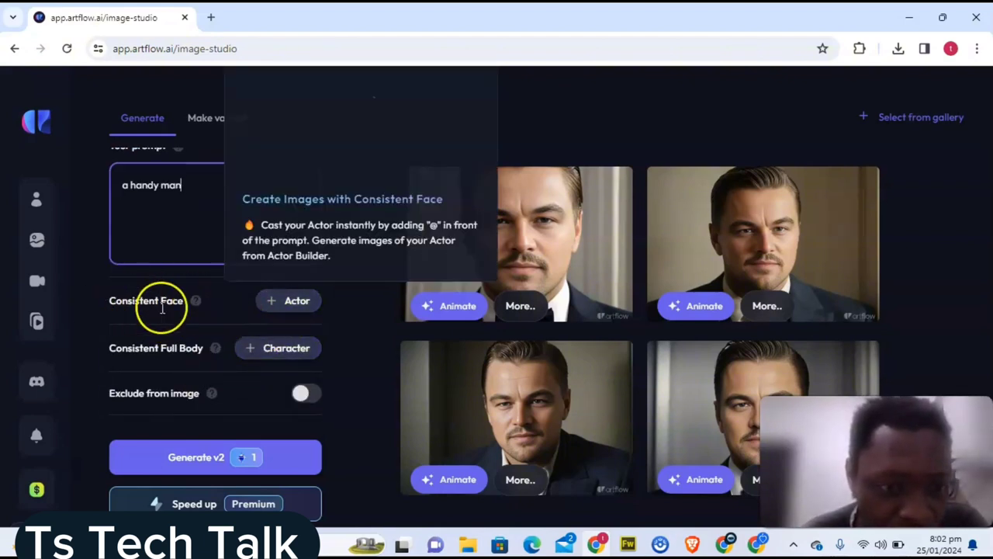
{"action": "left_click", "coordinate": [295, 303]}
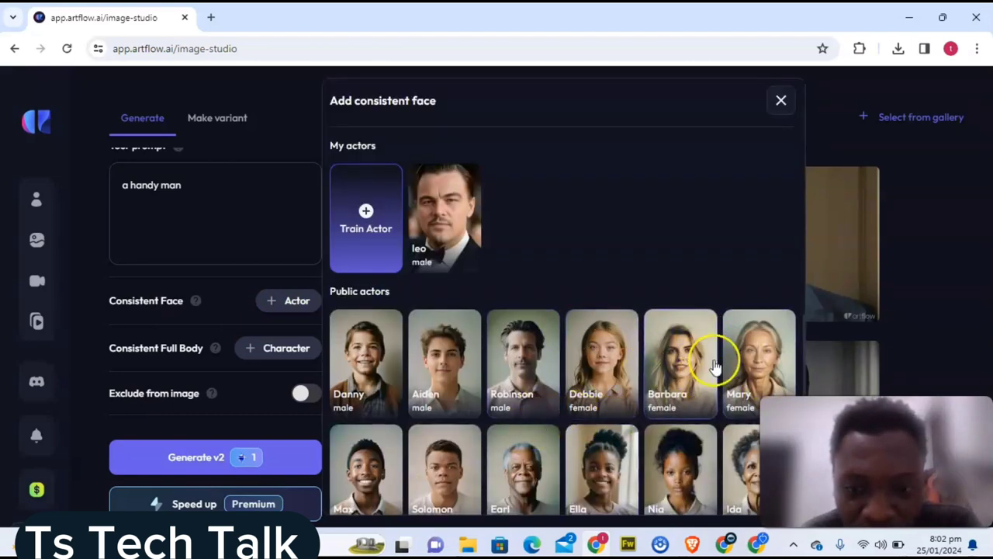
{"action": "left_click", "coordinate": [466, 194]}
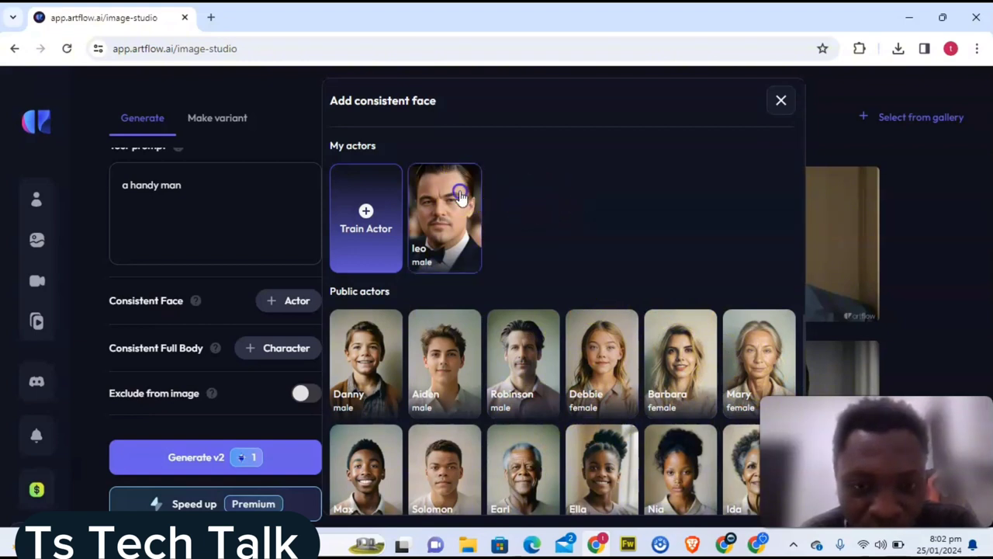
{"action": "left_click", "coordinate": [195, 255]}
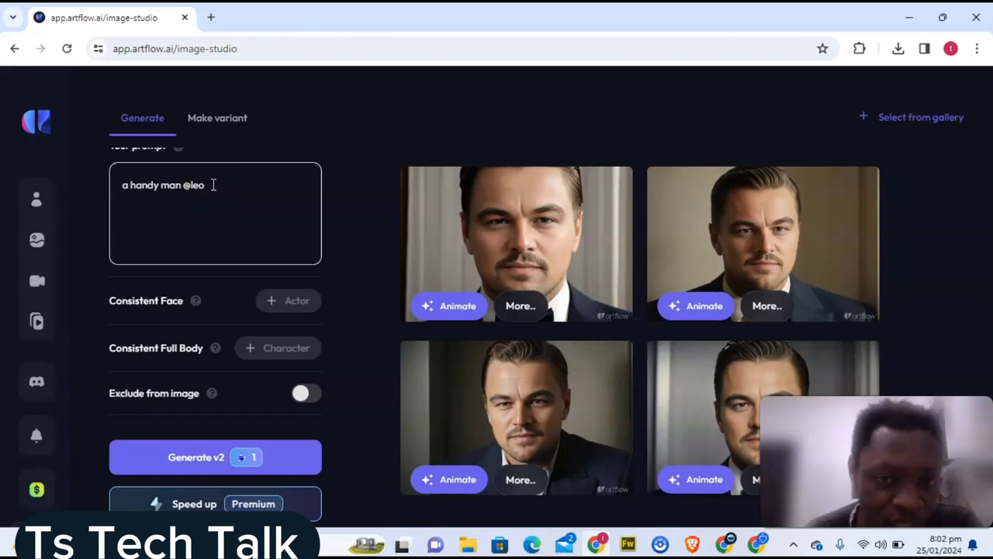
{"action": "left_click", "coordinate": [233, 218]}
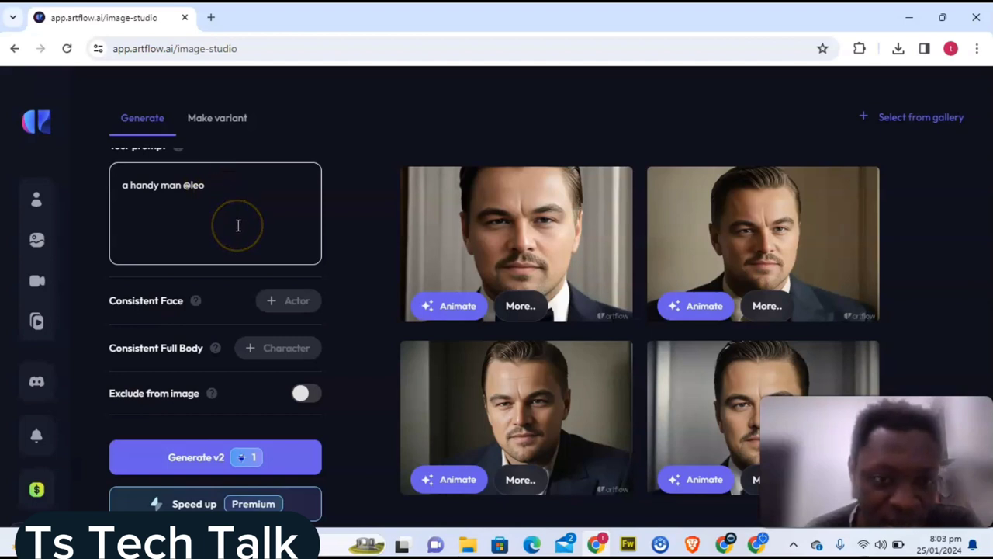
{"action": "left_click", "coordinate": [207, 454]}
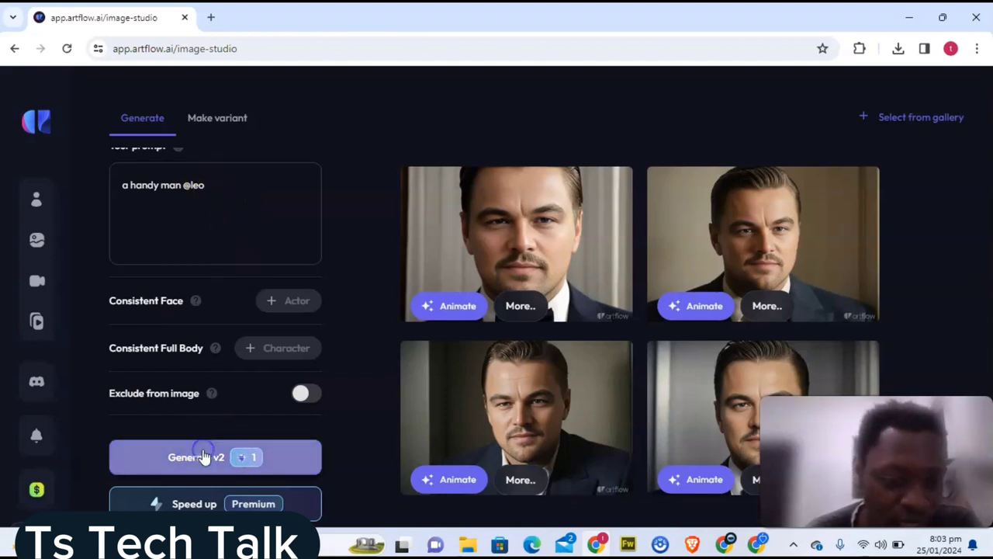
{"action": "left_click", "coordinate": [432, 423]}
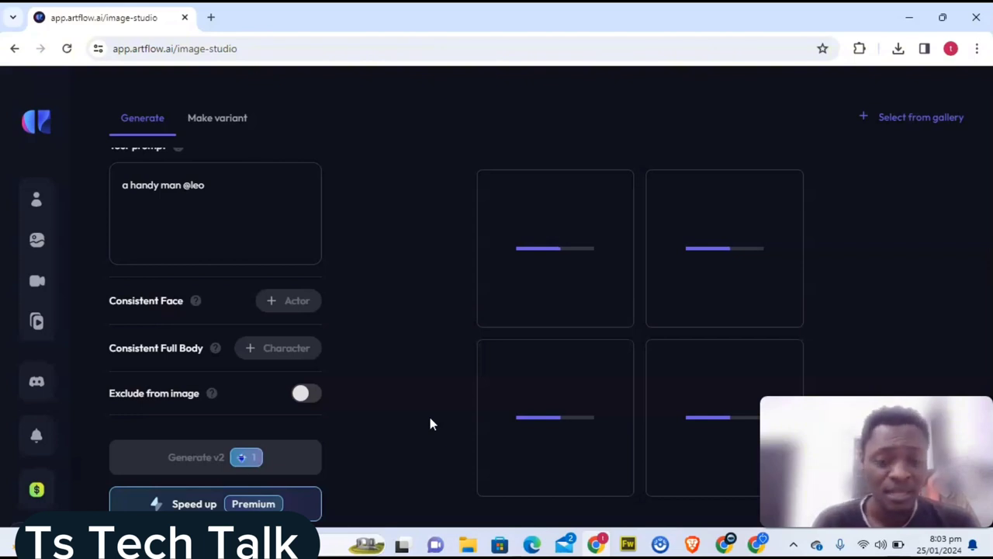
{"action": "left_click", "coordinate": [221, 459]}
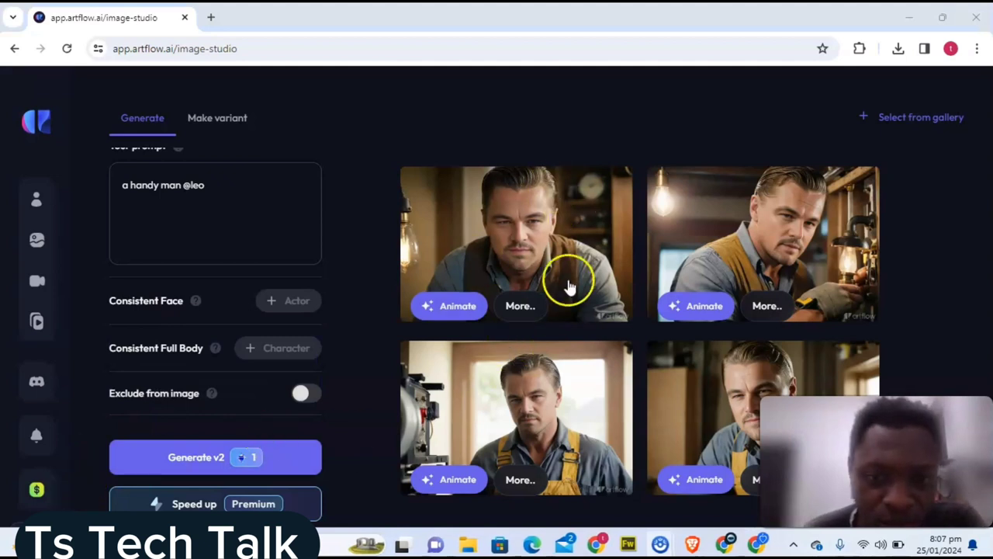
Step: View the second, third and fourth handyman images of the batch in detail one after another and return to the image studio
{"action": "left_click", "coordinate": [766, 245]}
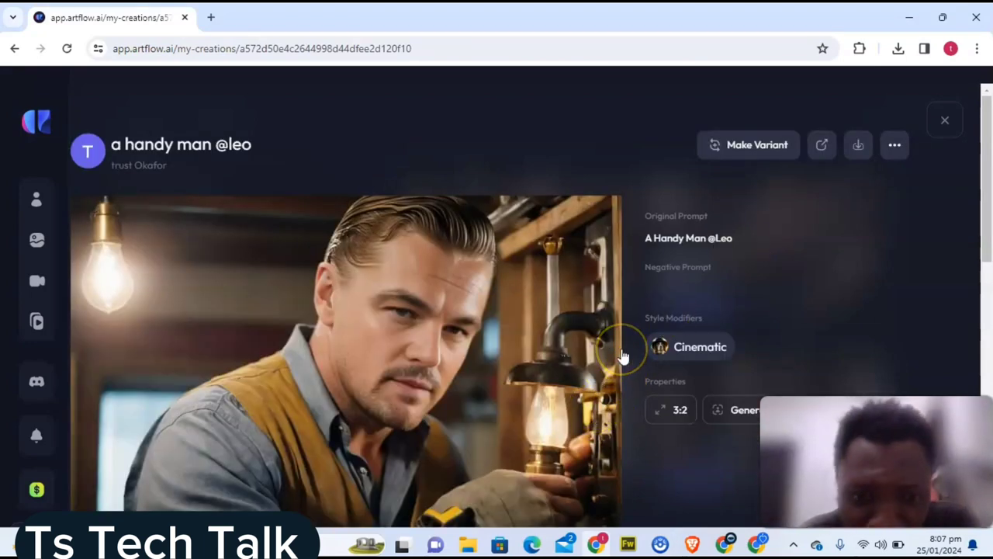
{"action": "left_click", "coordinate": [941, 123]}
{"action": "left_click", "coordinate": [549, 387]}
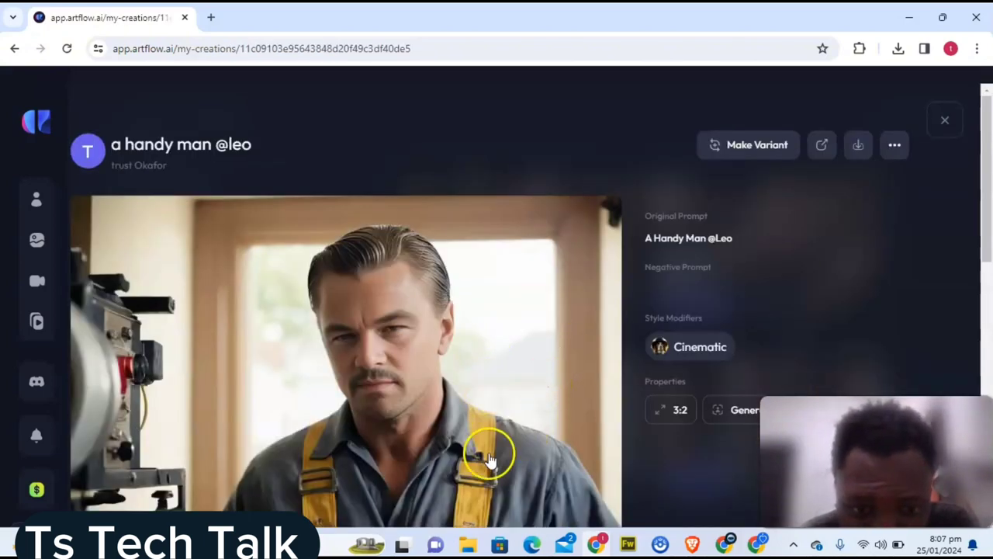
{"action": "scroll", "coordinate": [505, 394], "scroll_direction": "down", "scroll_amount": 1}
{"action": "scroll", "coordinate": [510, 394], "scroll_direction": "down", "scroll_amount": 1}
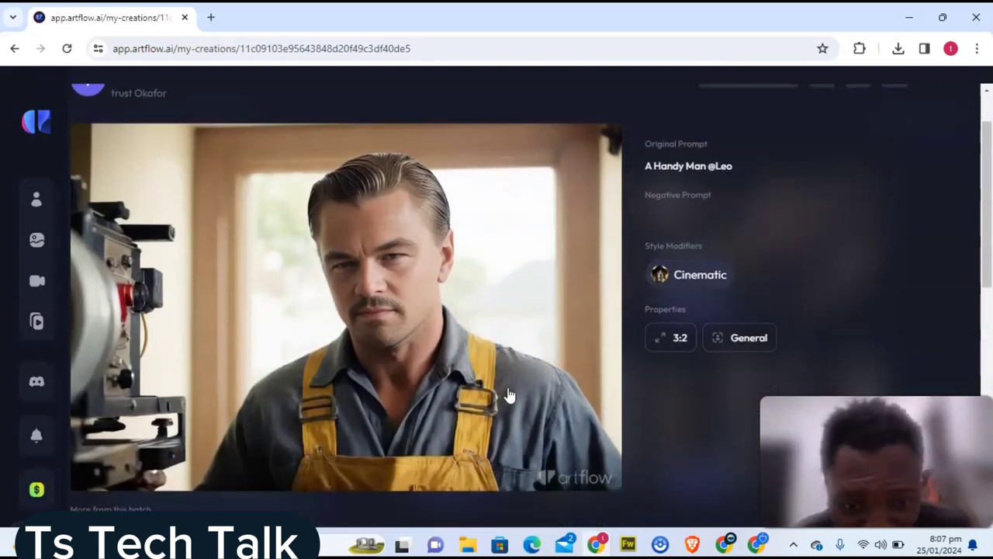
{"action": "scroll", "coordinate": [510, 396], "scroll_direction": "up", "scroll_amount": 1}
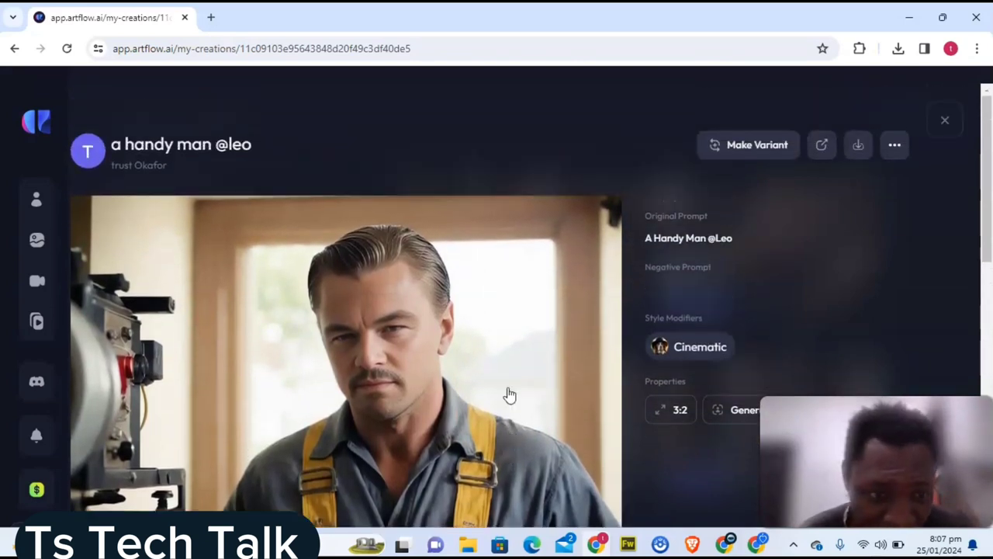
{"action": "left_click", "coordinate": [948, 126]}
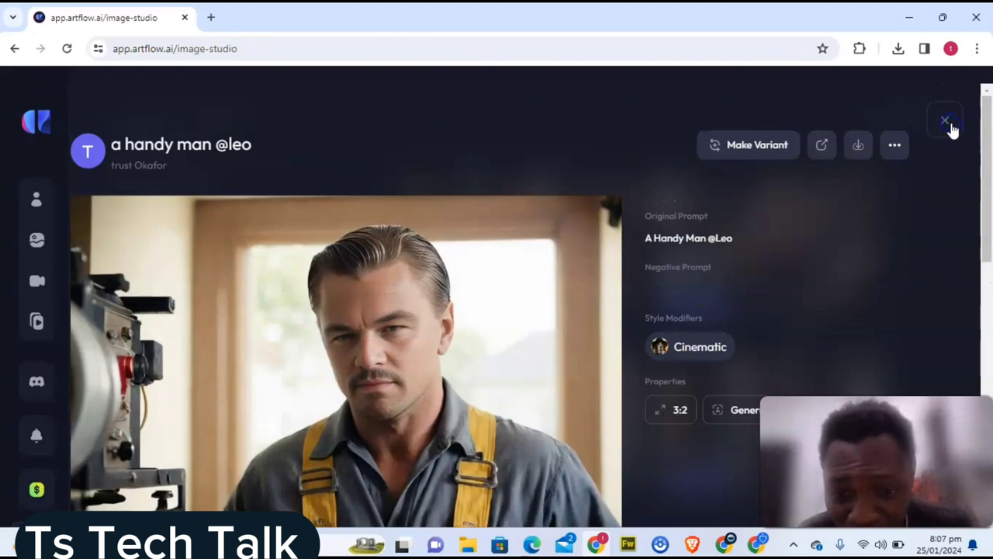
{"action": "left_click", "coordinate": [705, 377]}
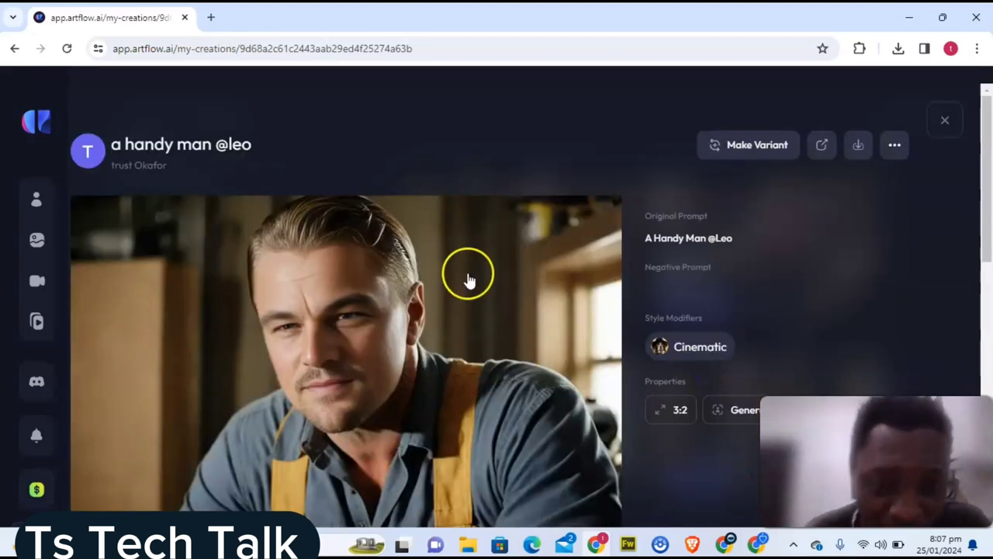
{"action": "scroll", "coordinate": [470, 279], "scroll_direction": "down", "scroll_amount": 1}
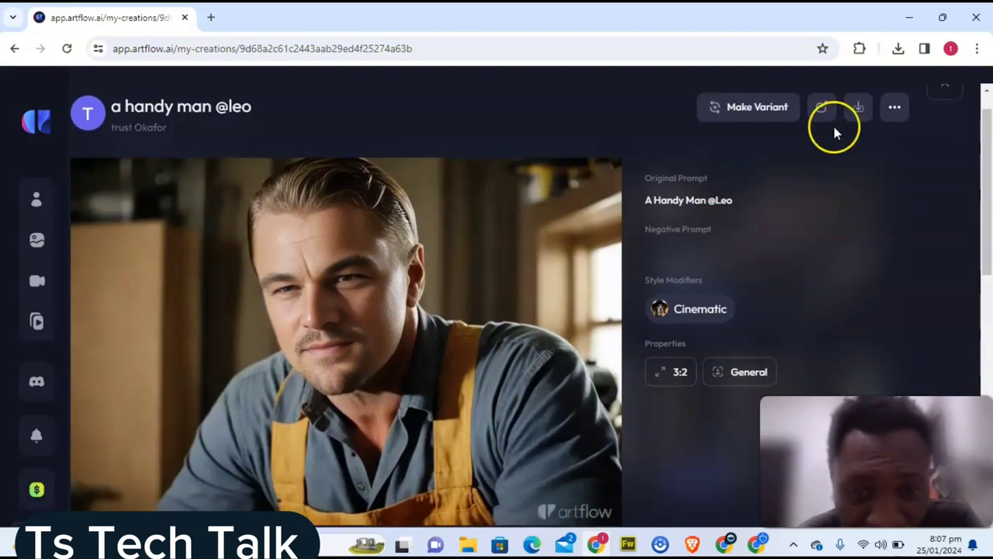
{"action": "left_click", "coordinate": [948, 91]}
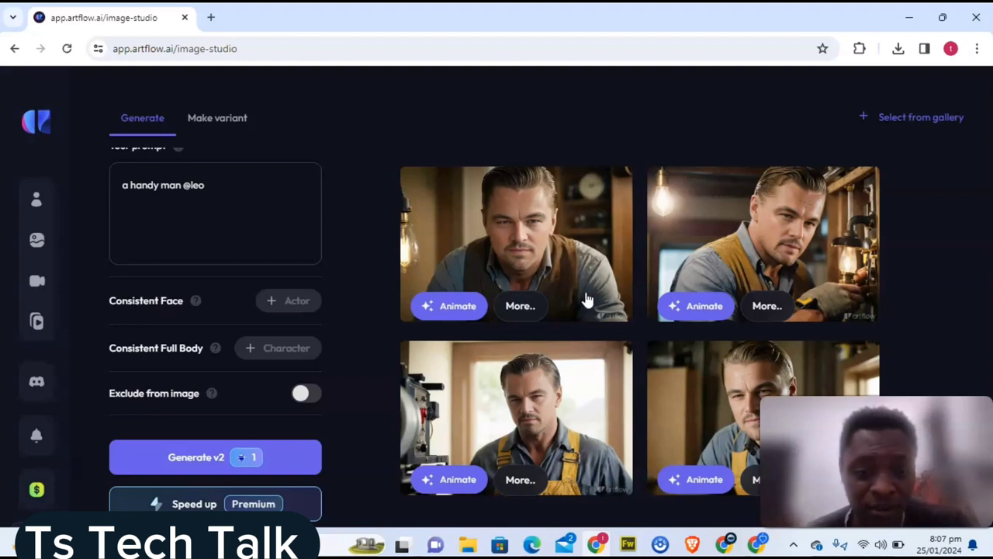
Step: Send the second handyman image, the one beside the pipe lamp, to the story editor for animation
{"action": "left_click", "coordinate": [184, 180]}
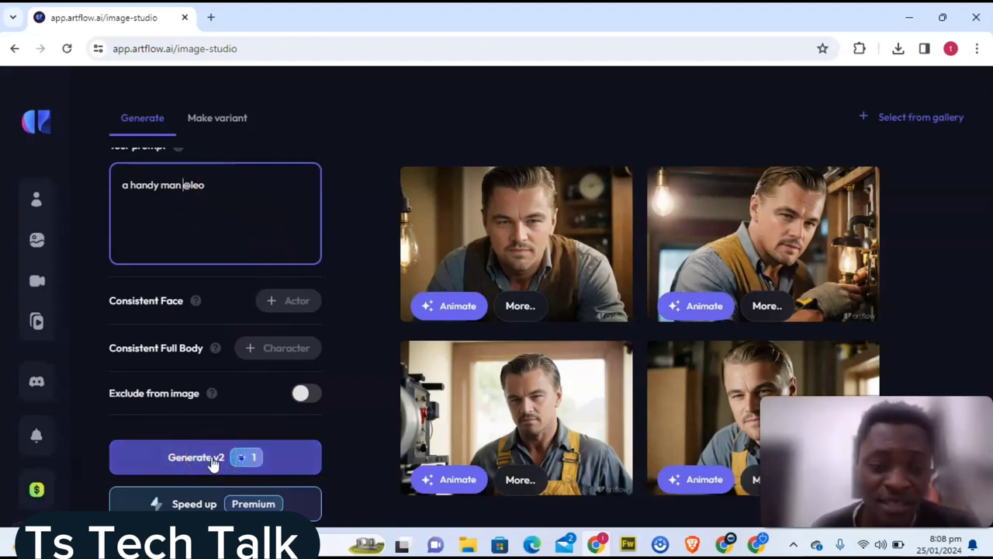
{"action": "left_click", "coordinate": [447, 310]}
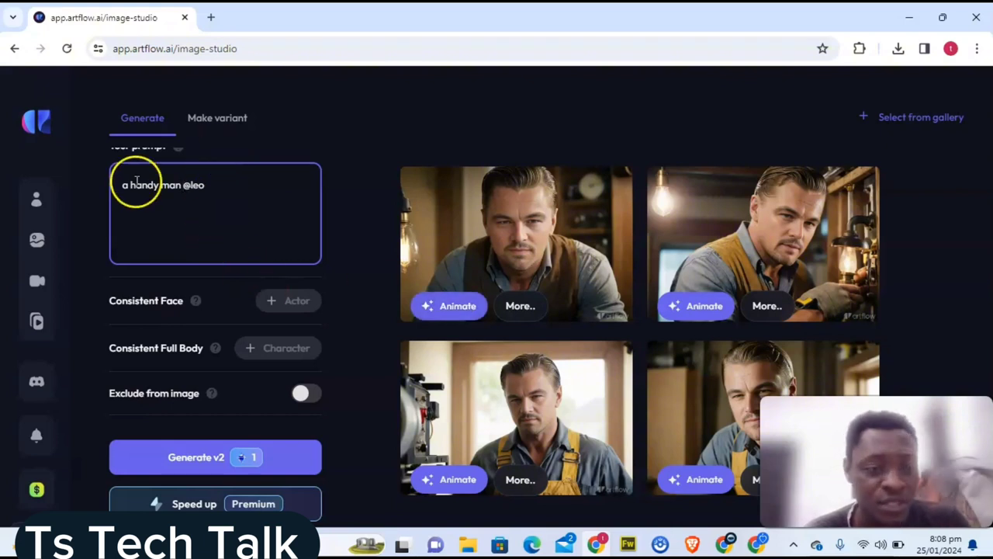
{"action": "mouse_move", "coordinate": [82, 207]}
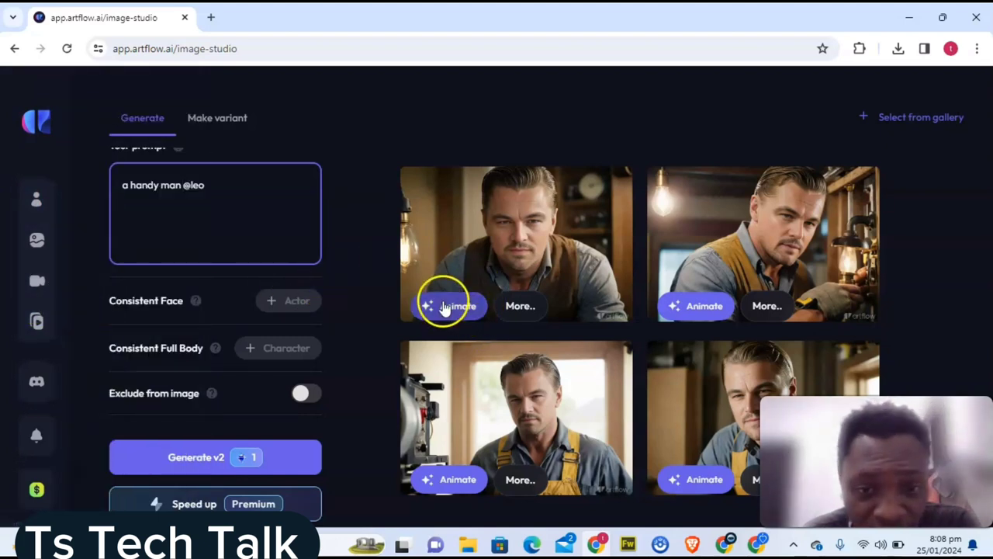
{"action": "left_click", "coordinate": [712, 314]}
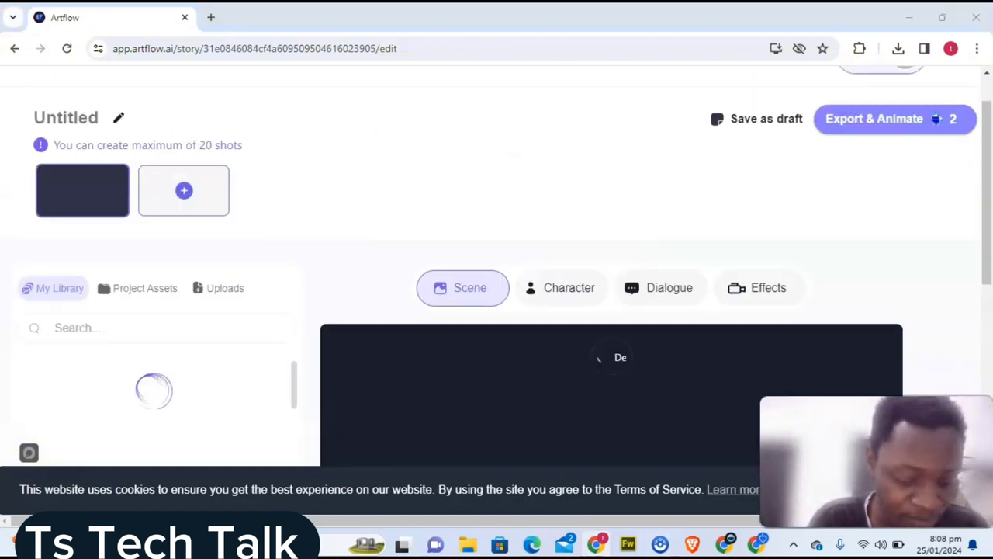
Step: Wait for the page to respond and enable animation on the handyman's face in the scene
{"action": "scroll", "coordinate": [359, 499], "scroll_direction": "down", "scroll_amount": 2}
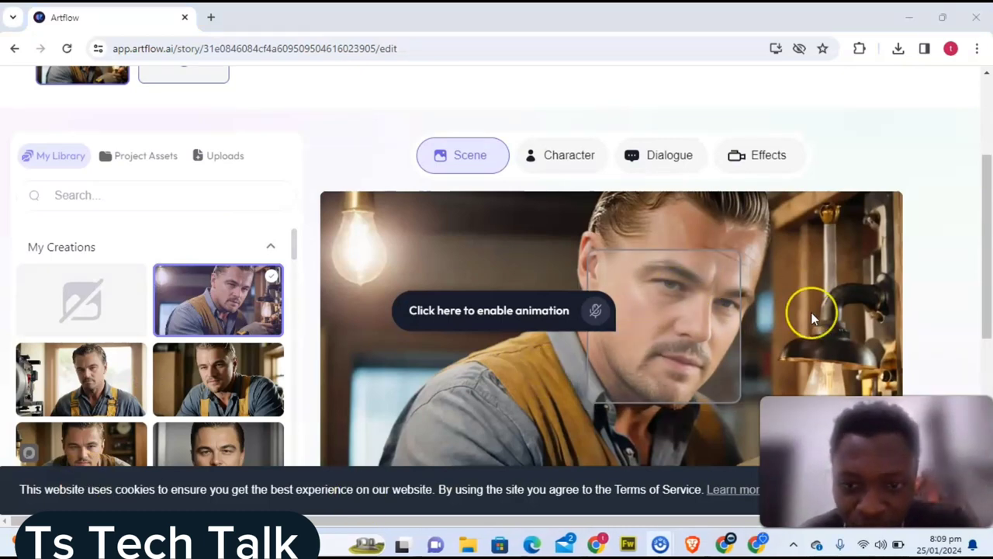
{"action": "scroll", "coordinate": [810, 314], "scroll_direction": "up", "scroll_amount": 1}
{"action": "scroll", "coordinate": [811, 318], "scroll_direction": "down", "scroll_amount": 1}
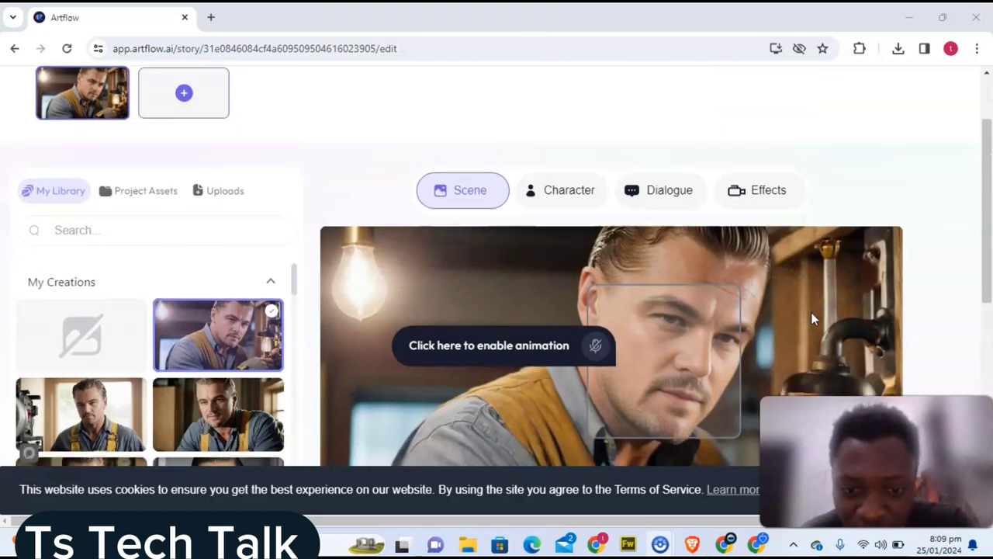
{"action": "scroll", "coordinate": [811, 318], "scroll_direction": "up", "scroll_amount": 1}
{"action": "scroll", "coordinate": [811, 318], "scroll_direction": "down", "scroll_amount": 1}
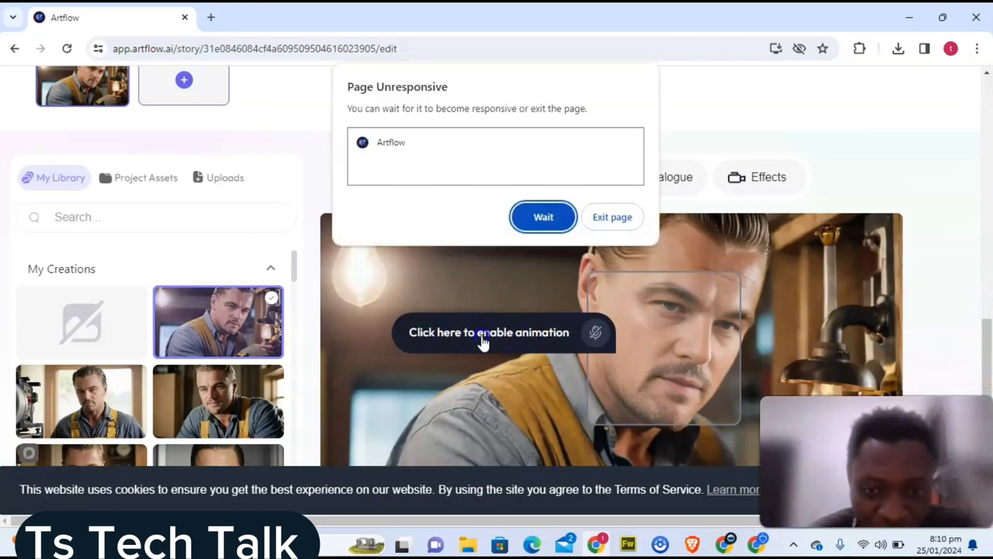
{"action": "left_click", "coordinate": [540, 217]}
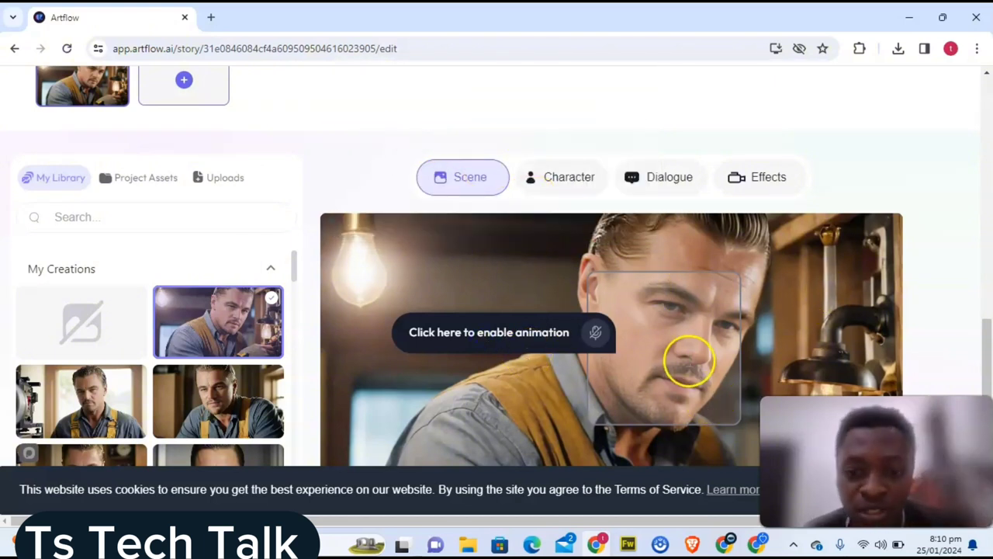
{"action": "left_click", "coordinate": [677, 368]}
Step: Examine the Talking Head face guidelines and the dialogue entry area, dismissing the cookie notice and closing the guidelines
{"action": "scroll", "coordinate": [482, 336], "scroll_direction": "up", "scroll_amount": 4}
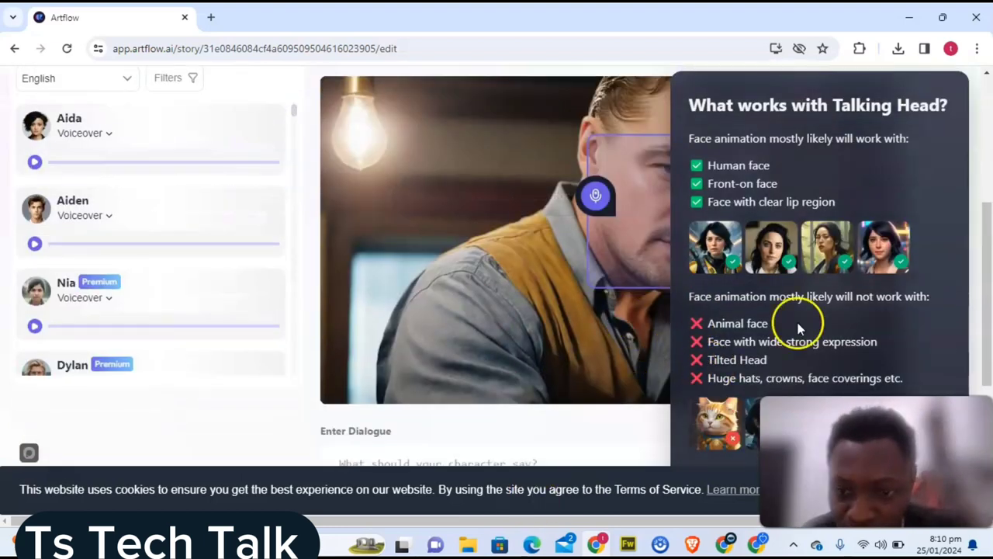
{"action": "scroll", "coordinate": [499, 438], "scroll_direction": "down", "scroll_amount": 1}
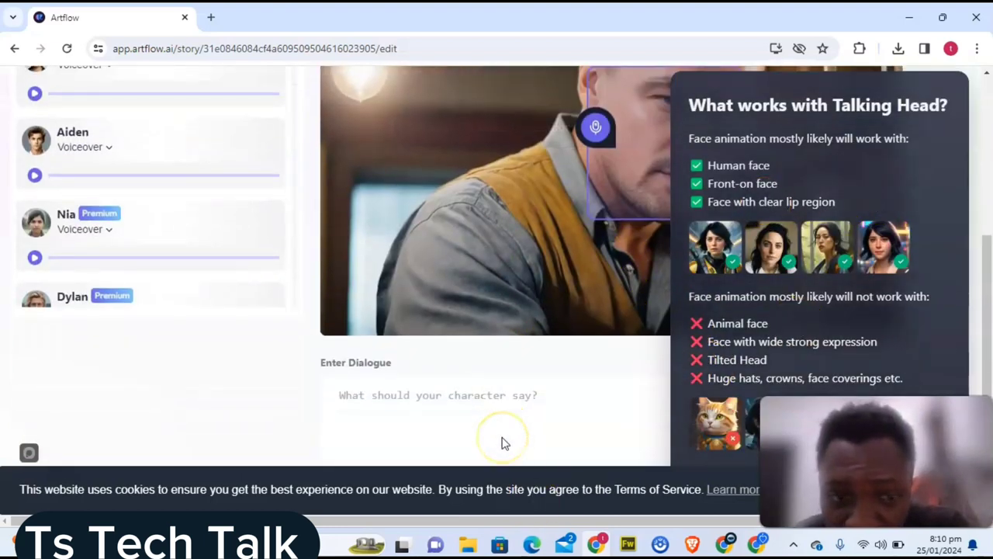
{"action": "left_click", "coordinate": [435, 367]}
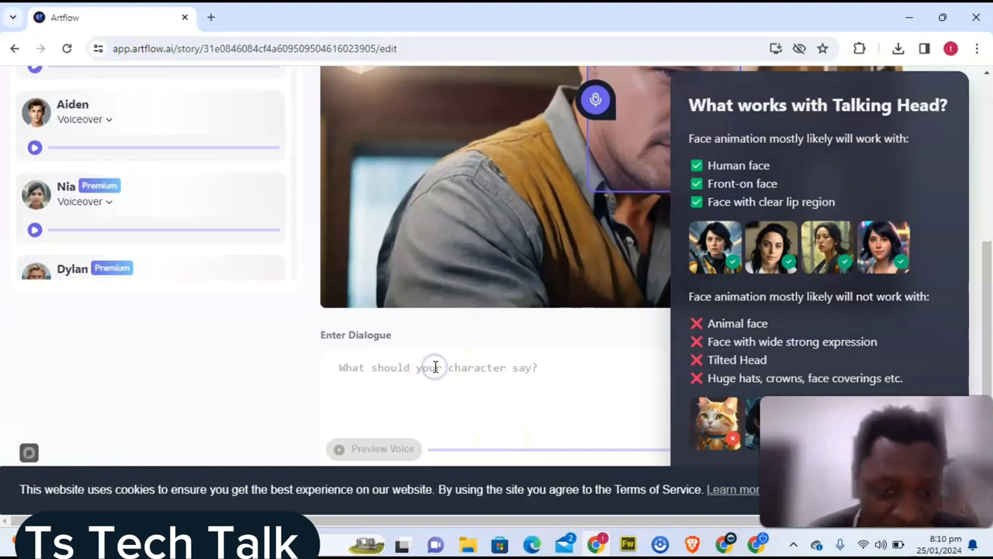
{"action": "left_click", "coordinate": [436, 367]}
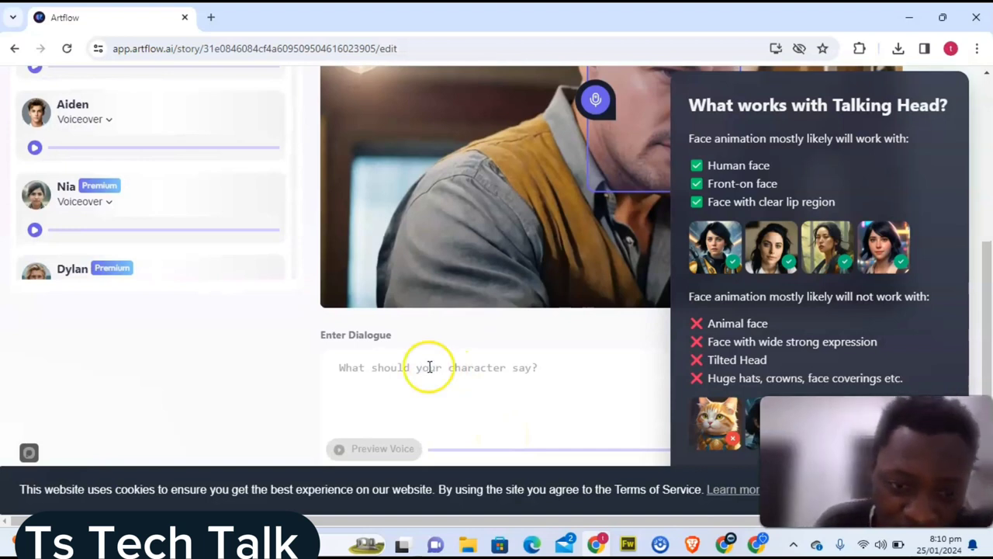
{"action": "left_click", "coordinate": [400, 370]}
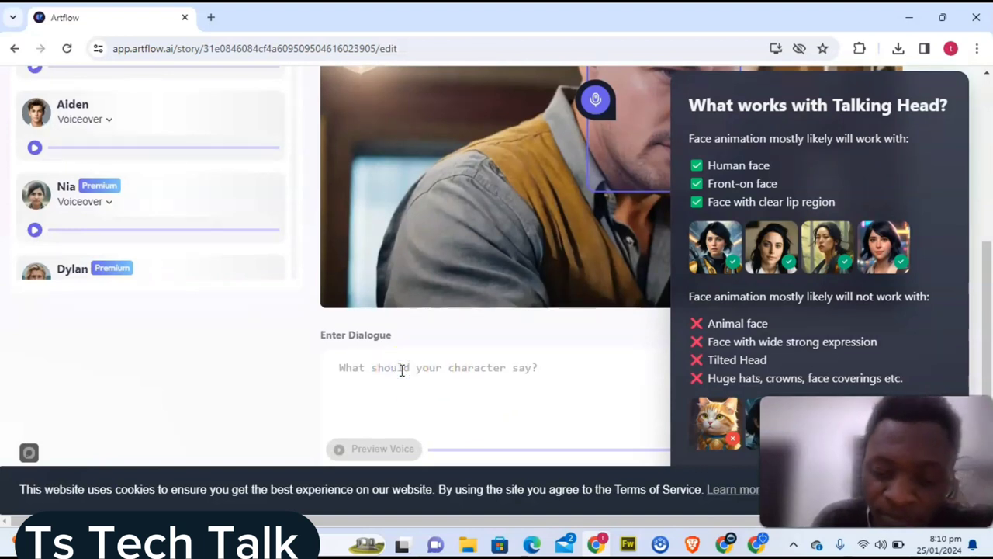
{"action": "scroll", "coordinate": [905, 367], "scroll_direction": "up", "scroll_amount": 5}
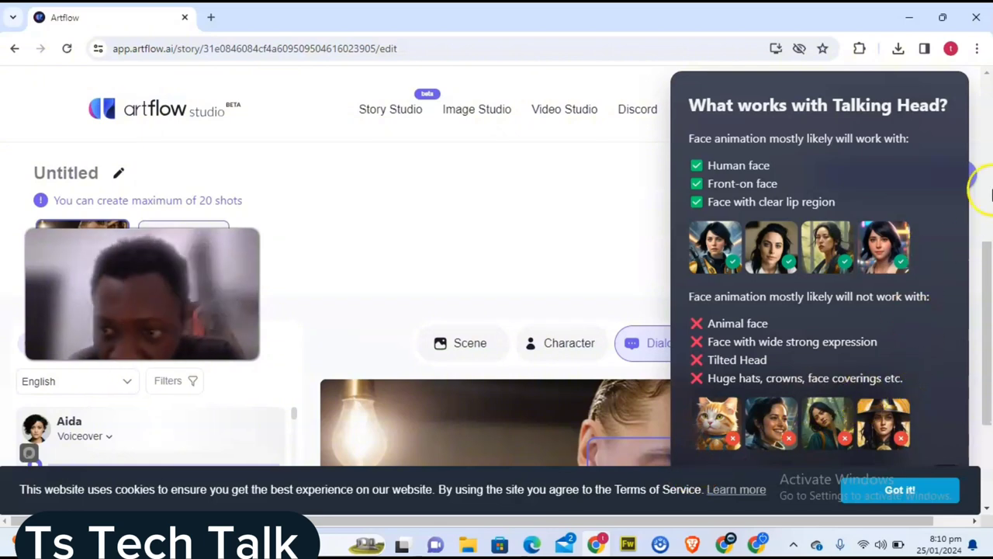
{"action": "scroll", "coordinate": [987, 354], "scroll_direction": "down", "scroll_amount": 10}
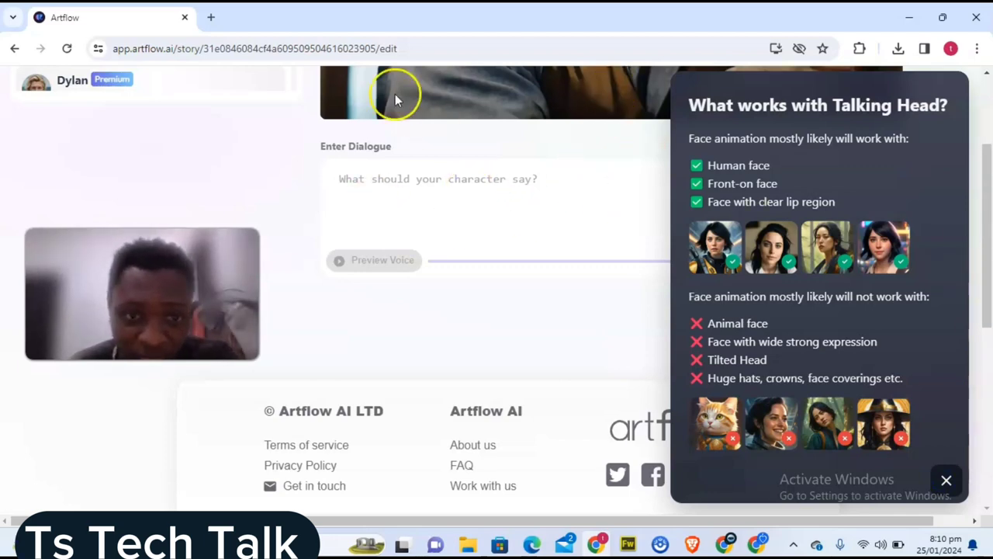
{"action": "scroll", "coordinate": [403, 155], "scroll_direction": "up", "scroll_amount": 5}
{"action": "scroll", "coordinate": [582, 255], "scroll_direction": "down", "scroll_amount": 3}
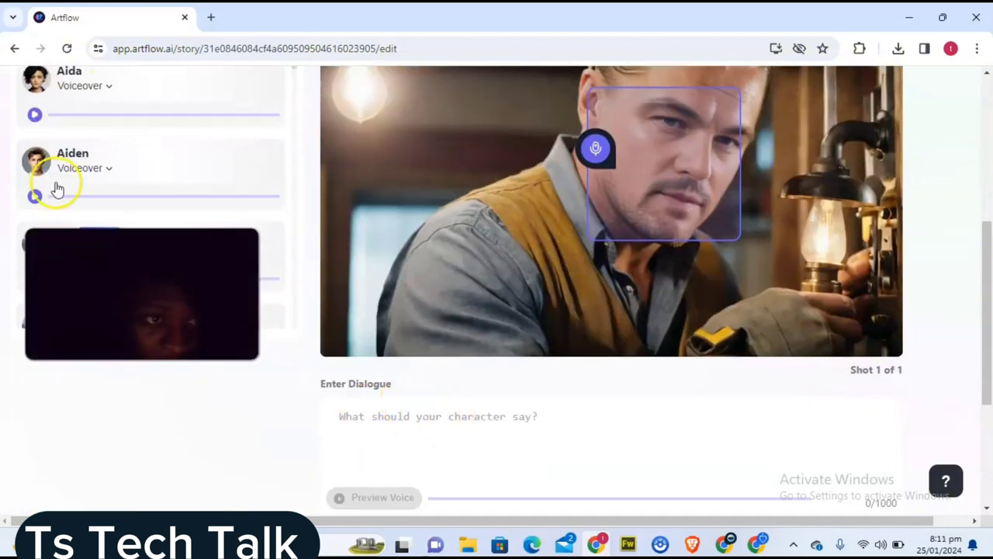
Step: Look through the available voiceover voices for the dialogue and check the estimated cost of exporting and animating the story
{"action": "mouse_move", "coordinate": [86, 185]}
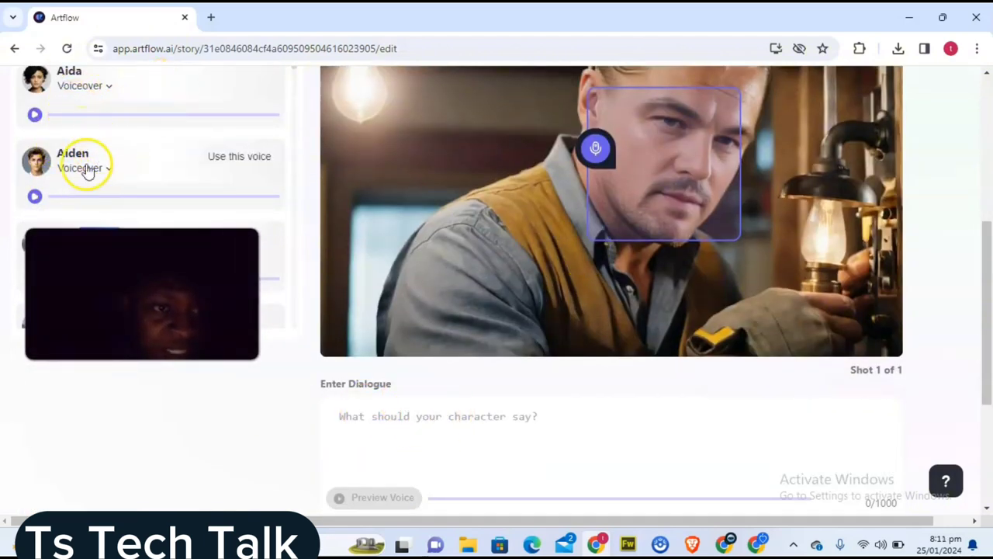
{"action": "scroll", "coordinate": [145, 164], "scroll_direction": "down", "scroll_amount": 3}
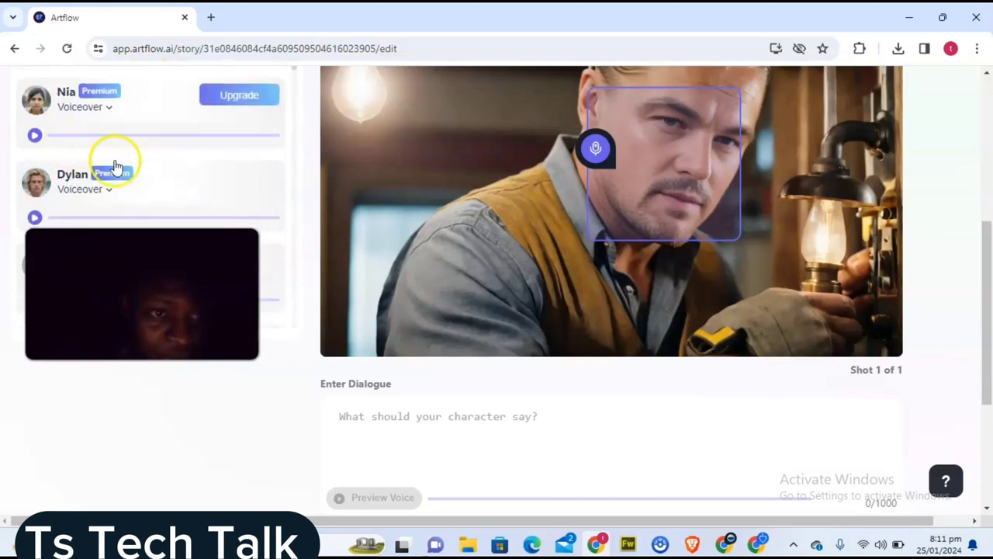
{"action": "mouse_move", "coordinate": [134, 171]}
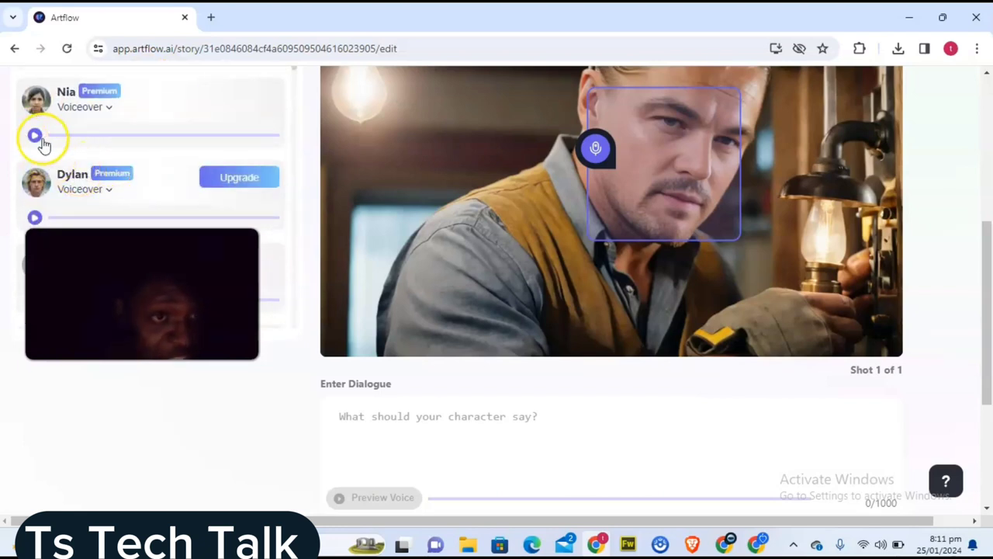
{"action": "mouse_move", "coordinate": [35, 140]}
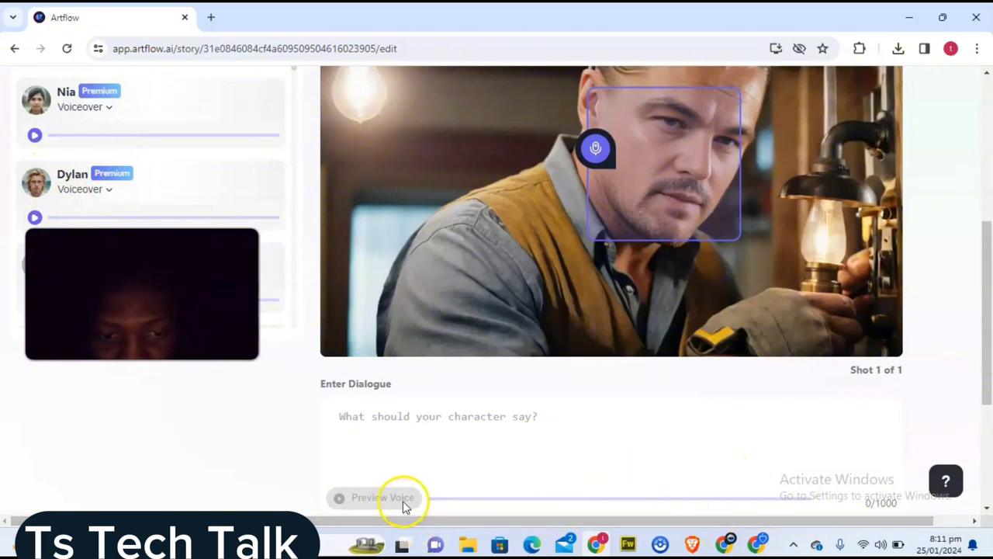
{"action": "scroll", "coordinate": [945, 161], "scroll_direction": "up", "scroll_amount": 5}
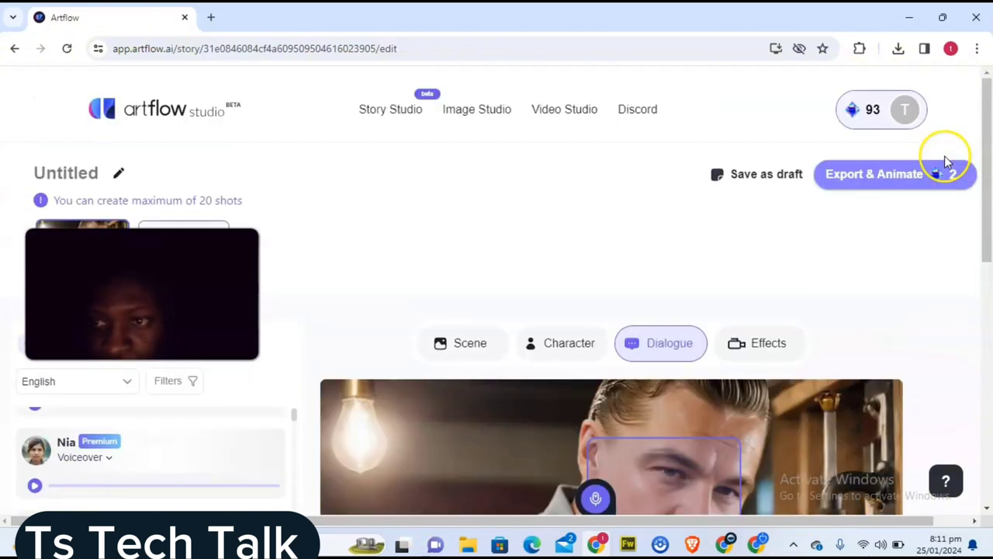
{"action": "mouse_move", "coordinate": [898, 173]}
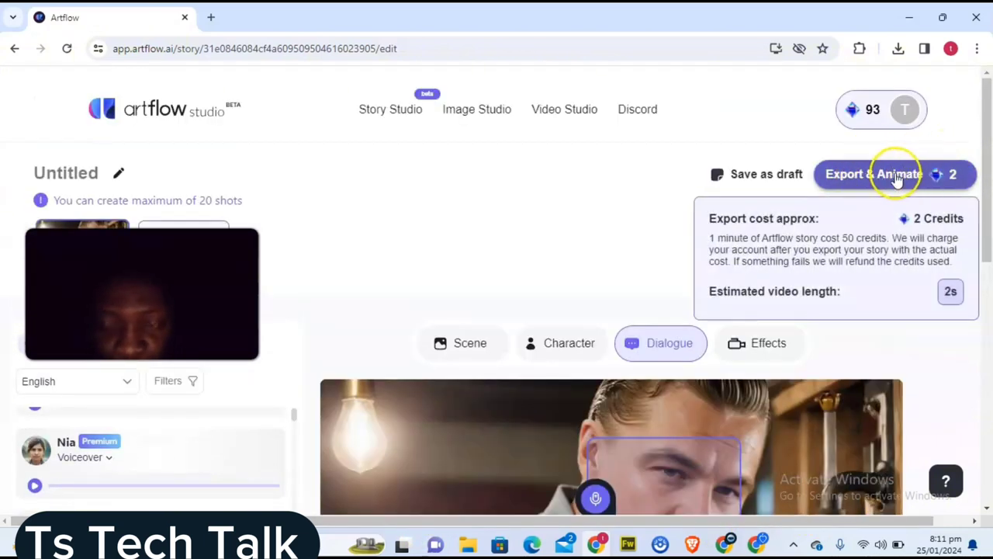